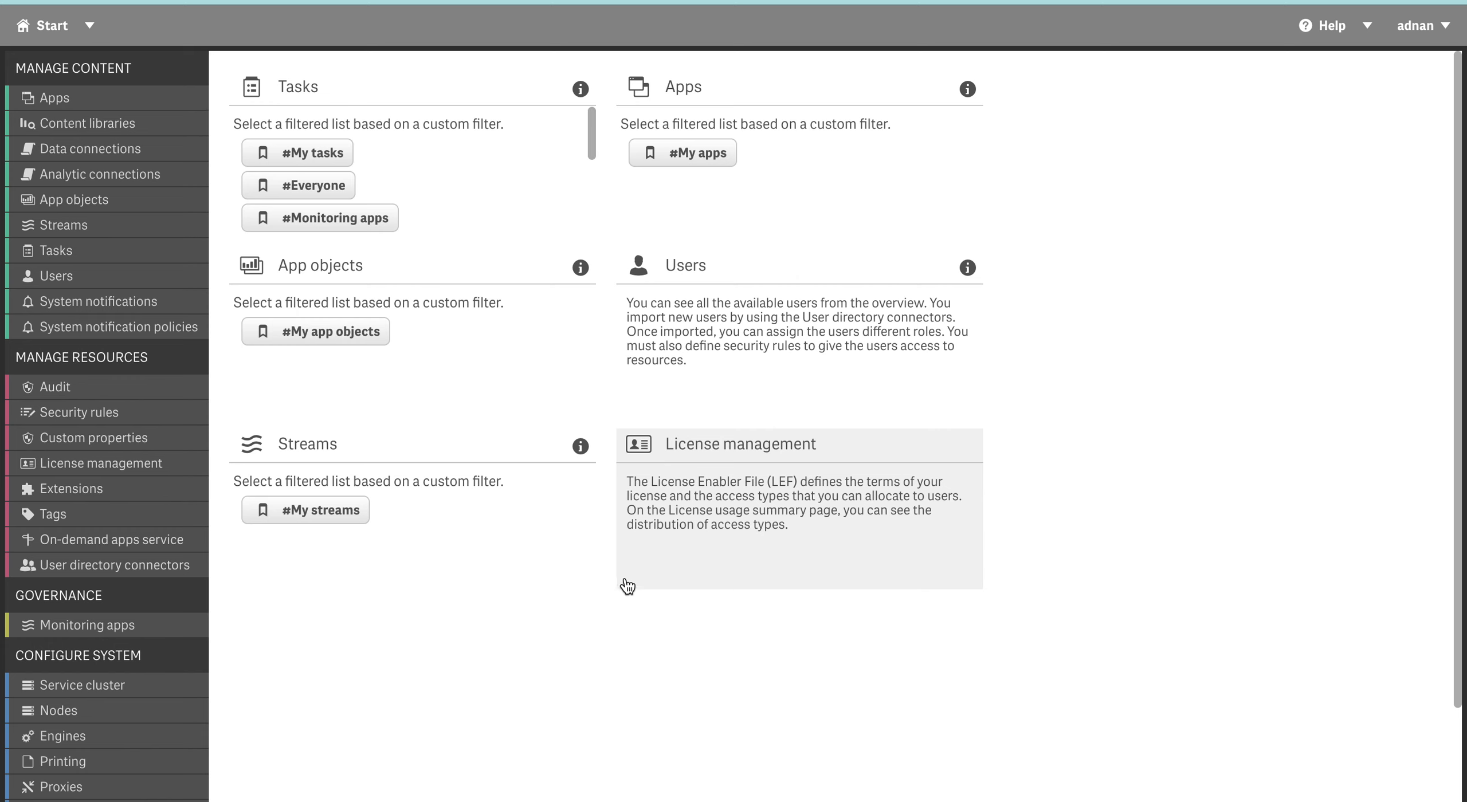
Step: Examine the user attributes available for a new analyzer access rule's condition, and discard the draft rule
left_click(739, 468)
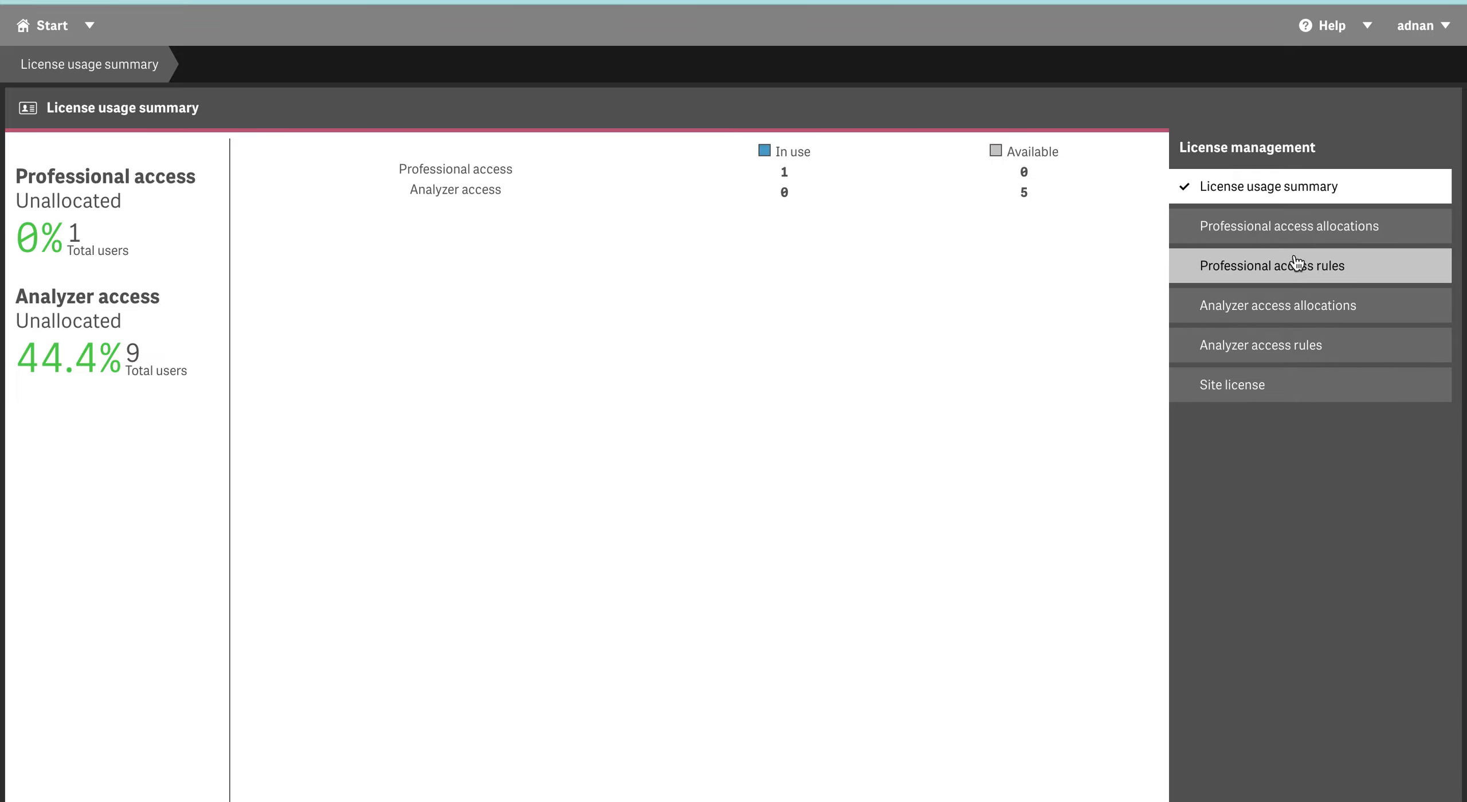
left_click(1319, 365)
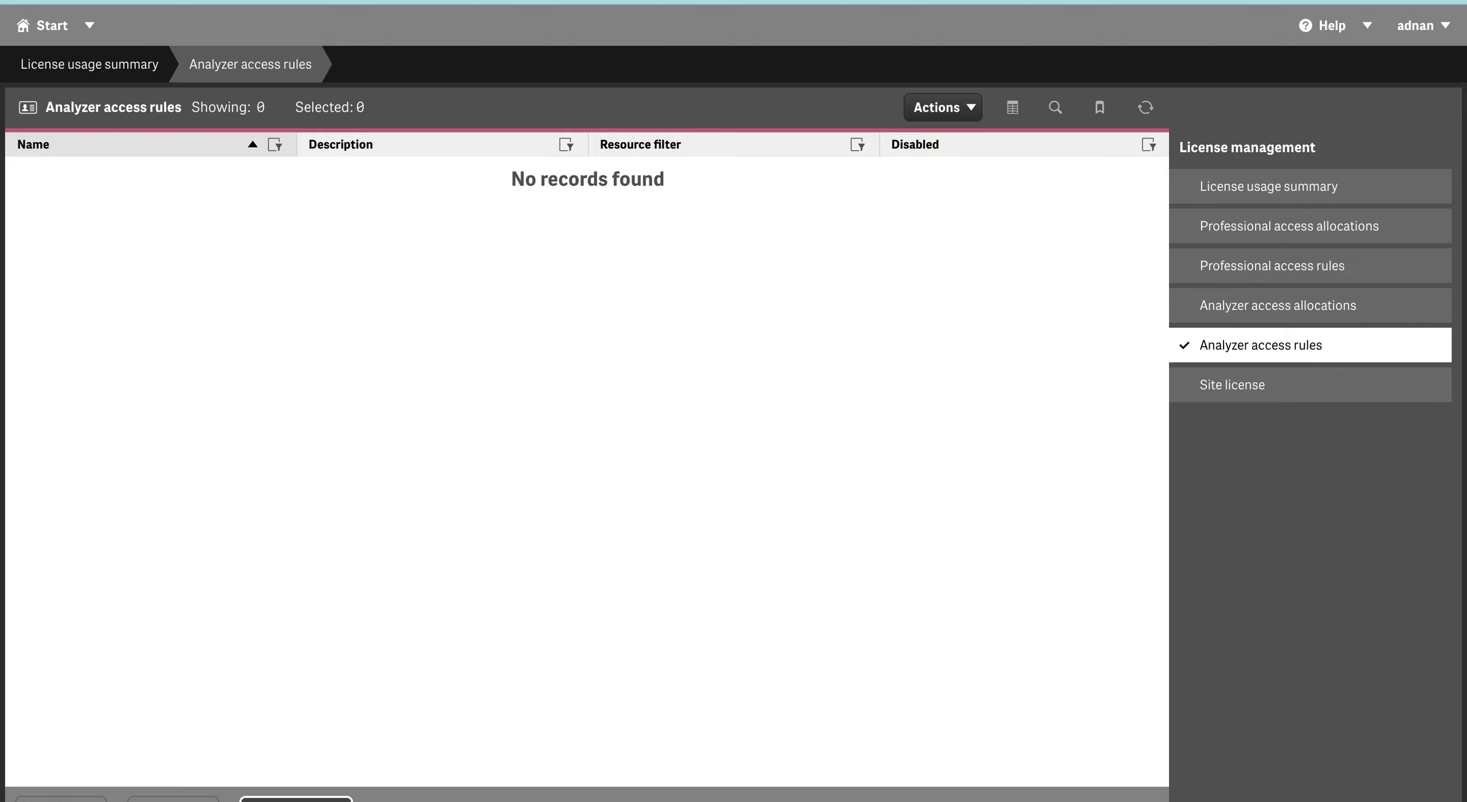
left_click(296, 798)
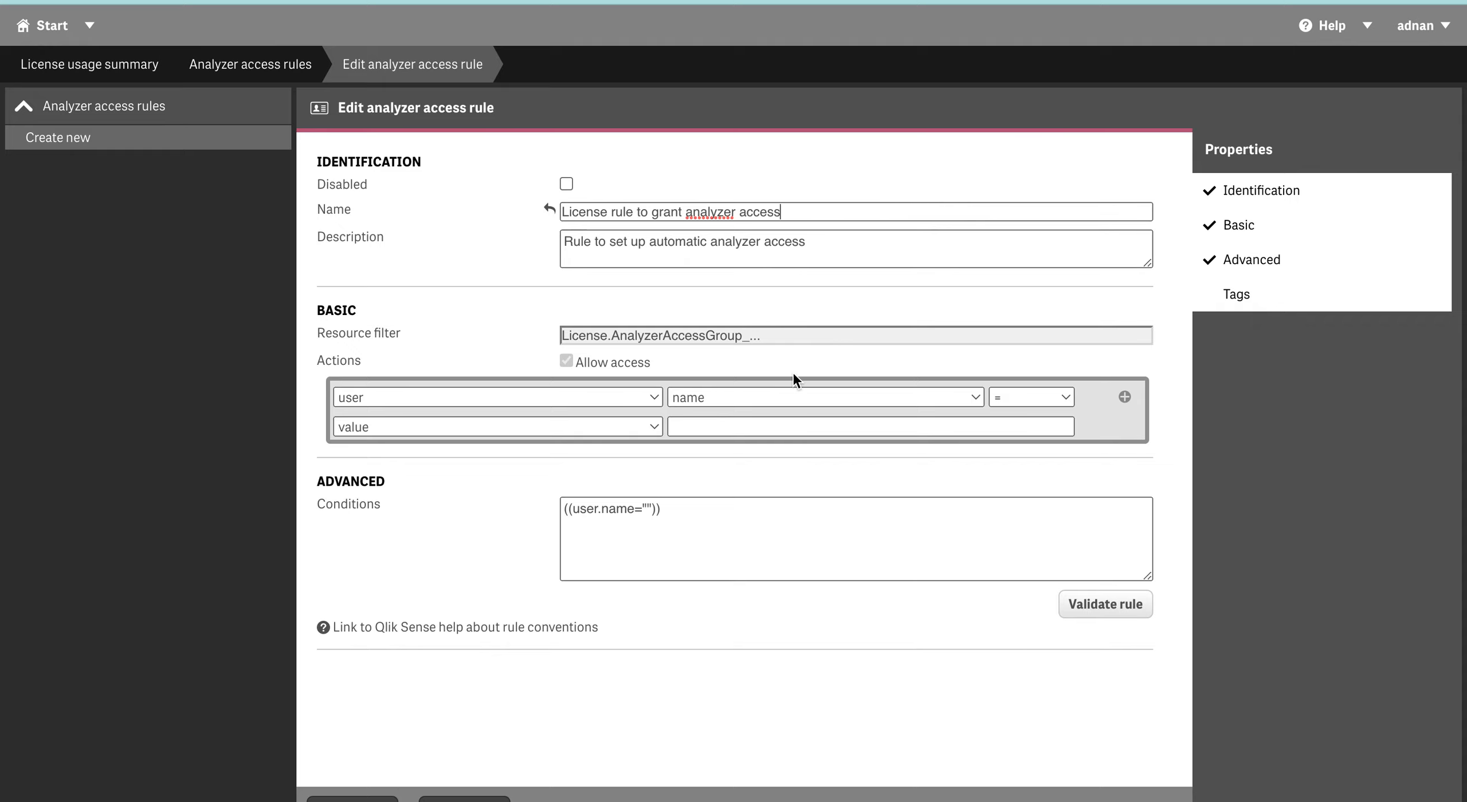
left_click(715, 399)
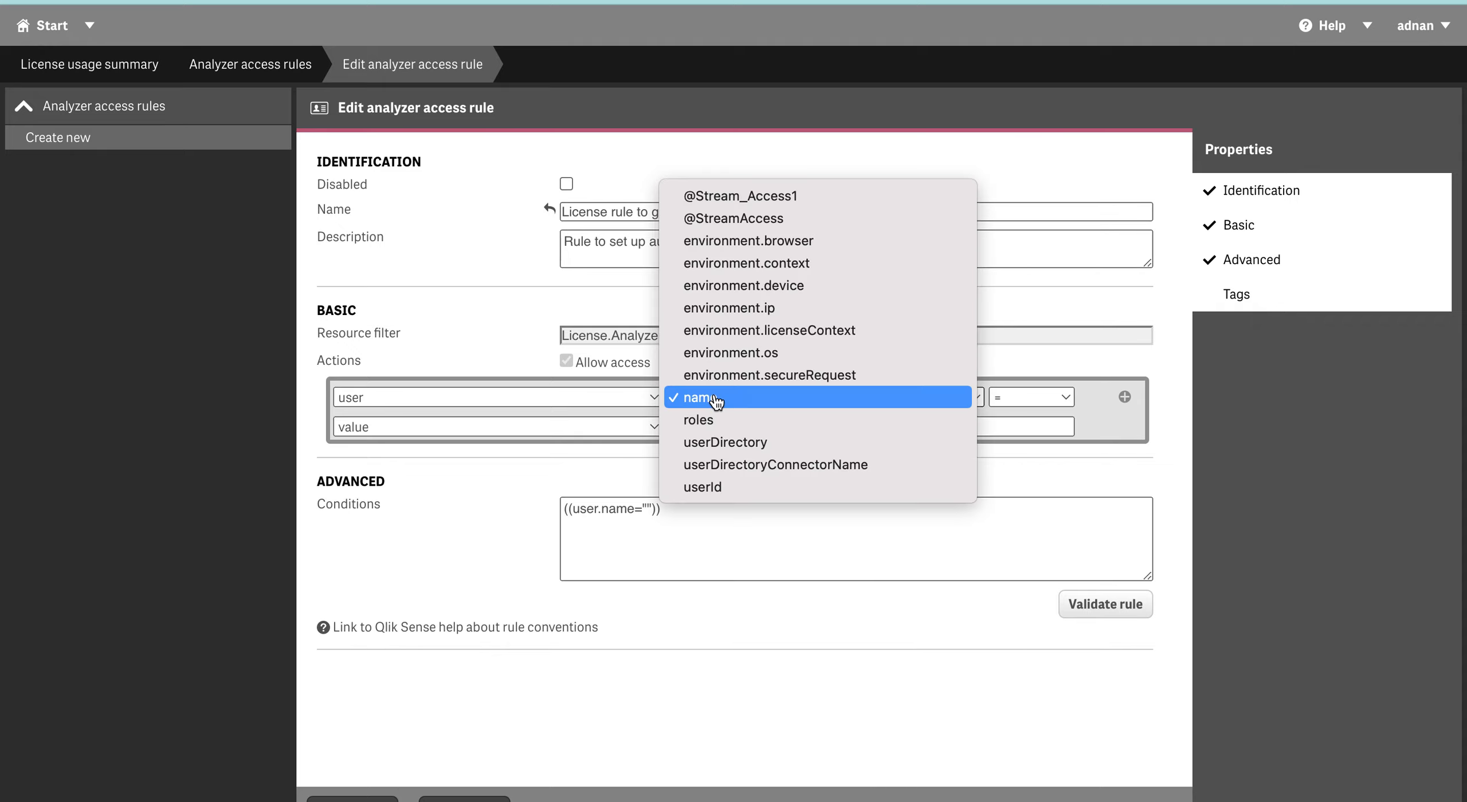
left_click(795, 533)
left_click(784, 408)
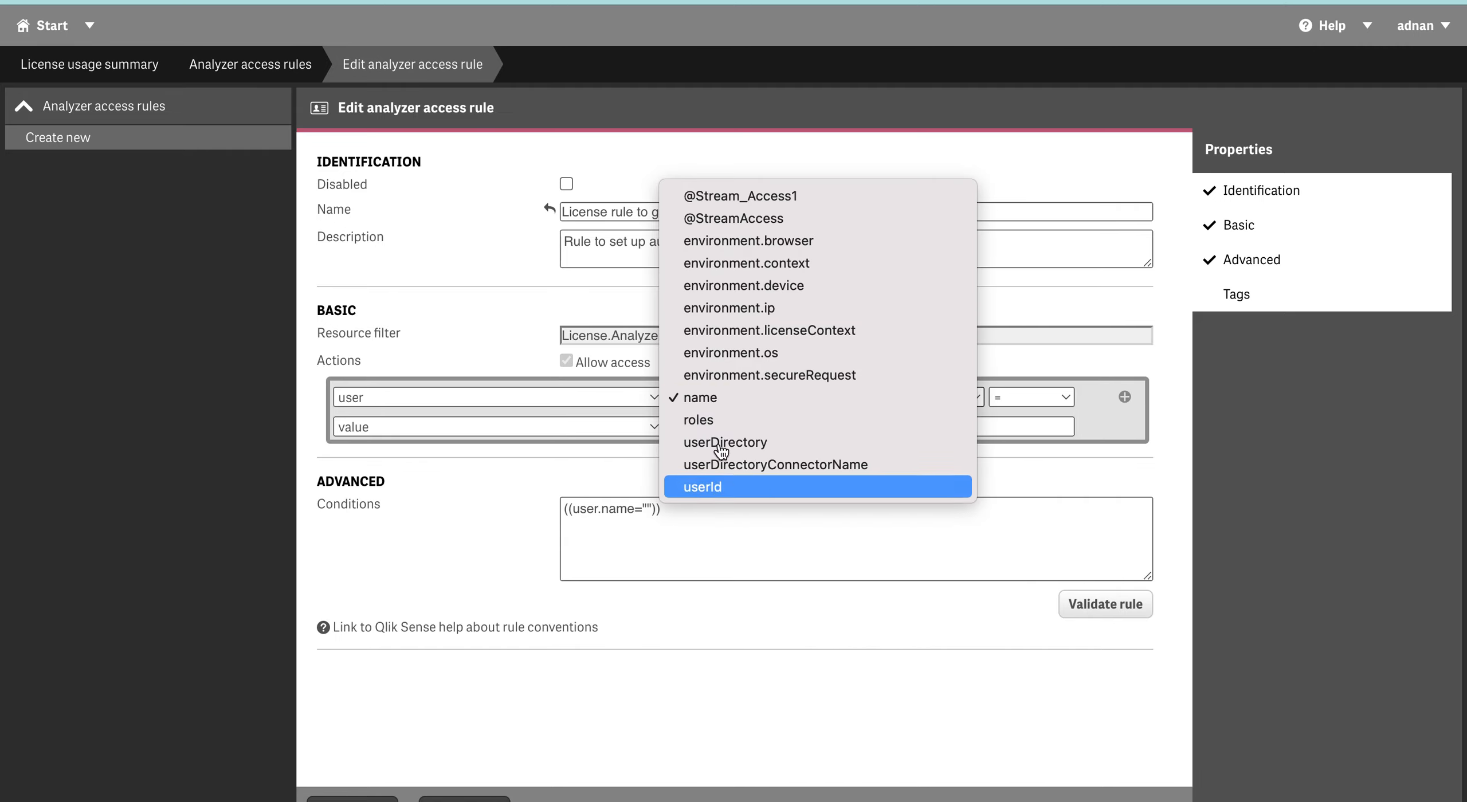
left_click(494, 519)
left_click(723, 404)
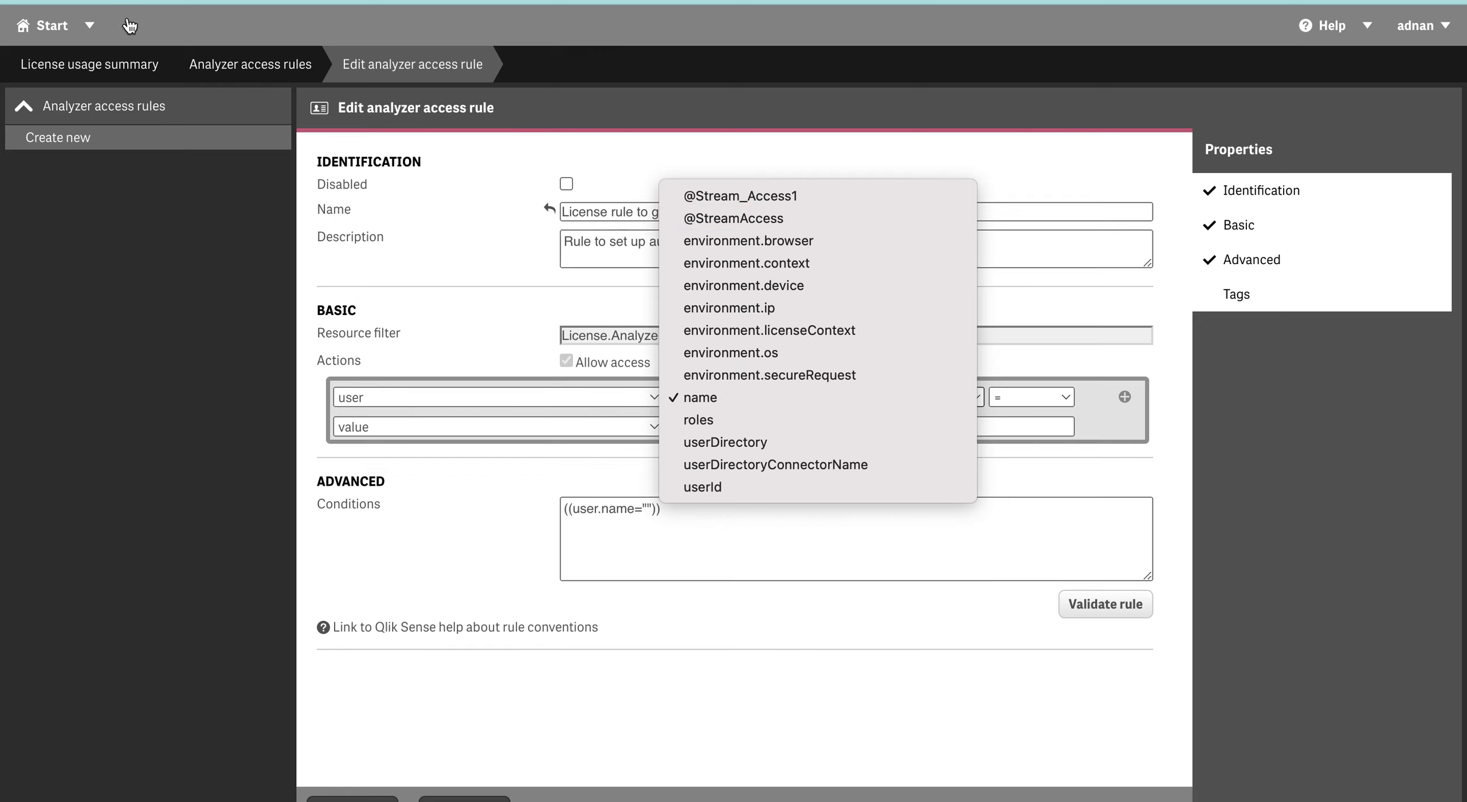
left_click(58, 25)
left_click(57, 25)
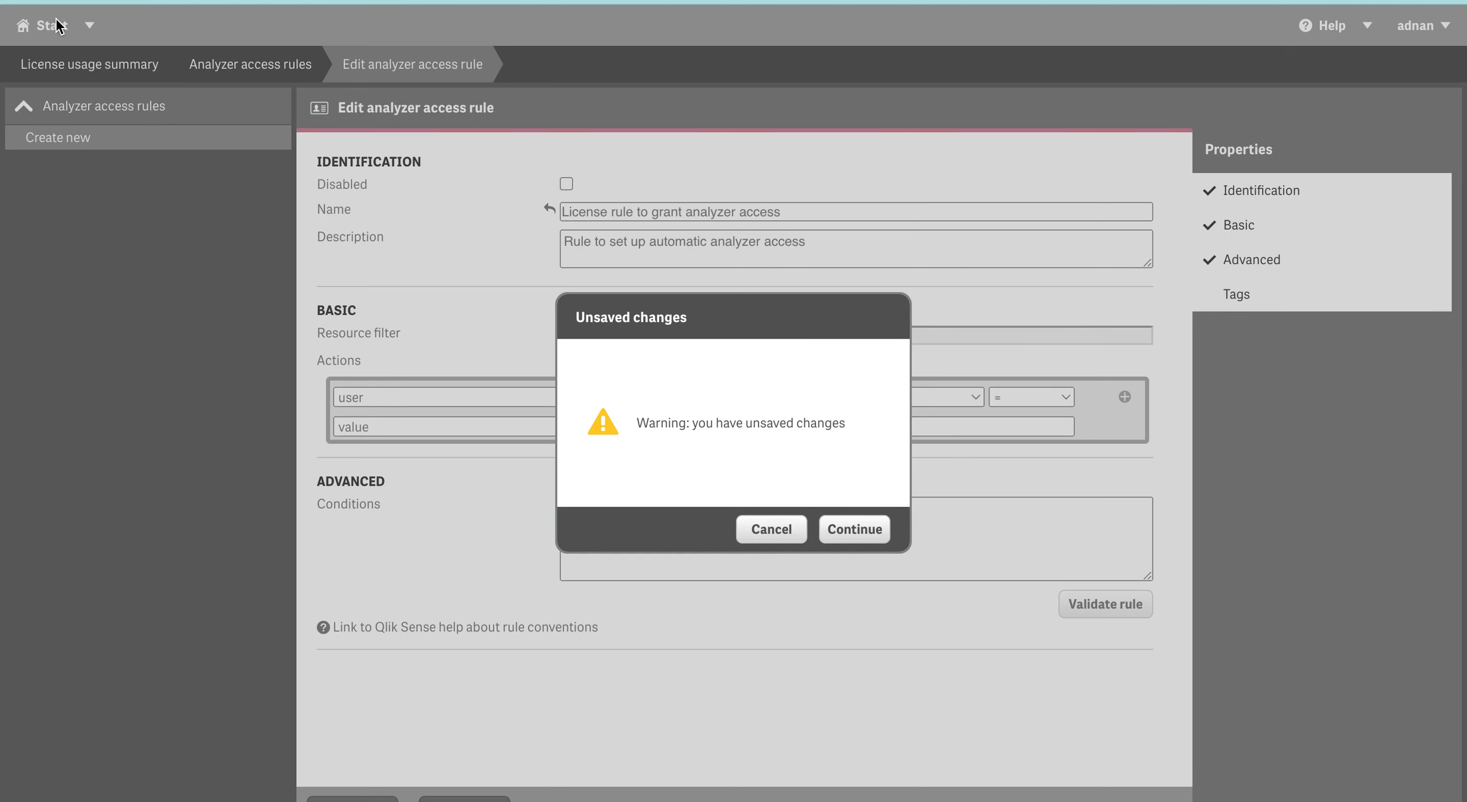
left_click(858, 530)
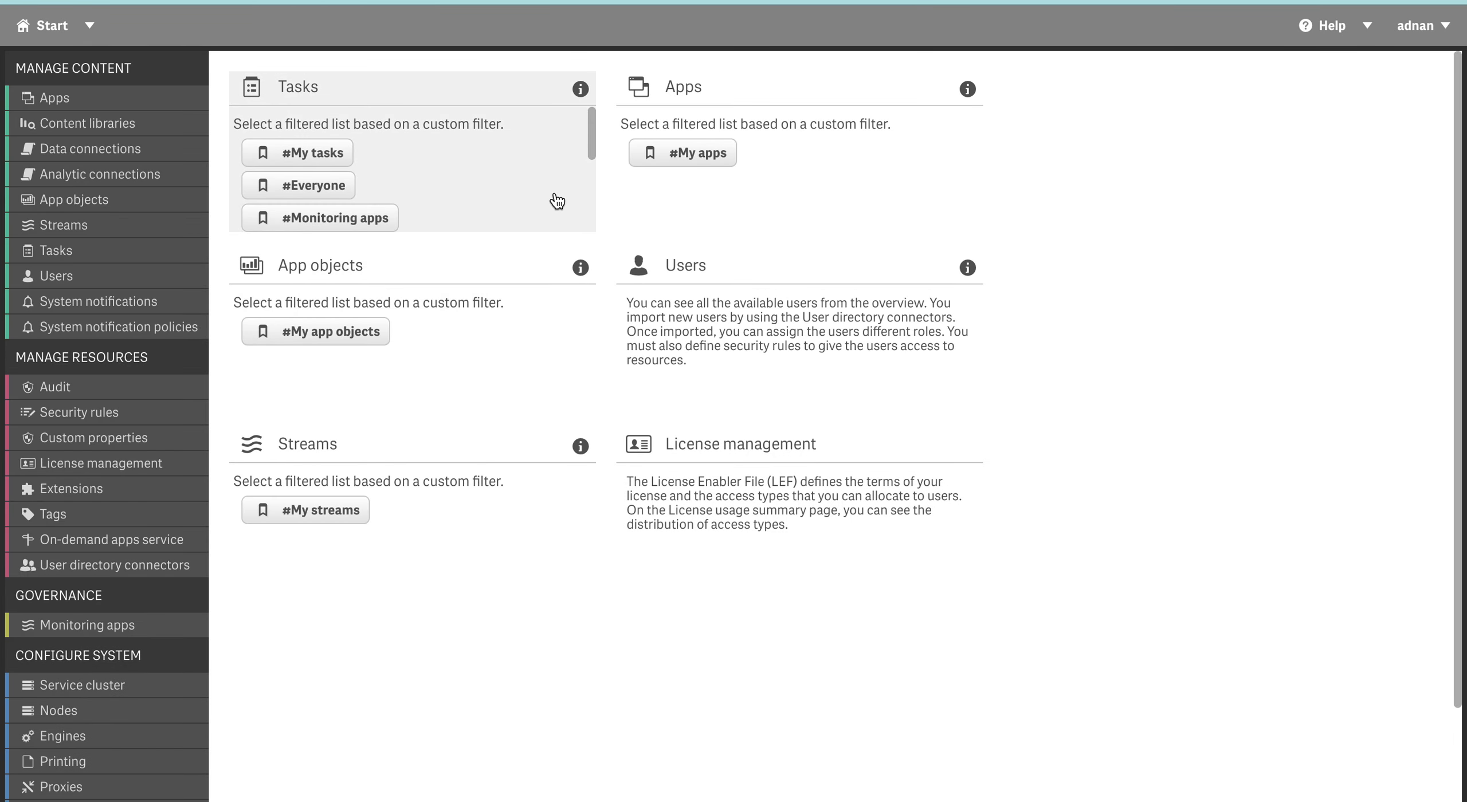
Step: Create a custom property named LicenseType for the Users resource type, with the description "For allocation of License to user"
left_click(120, 438)
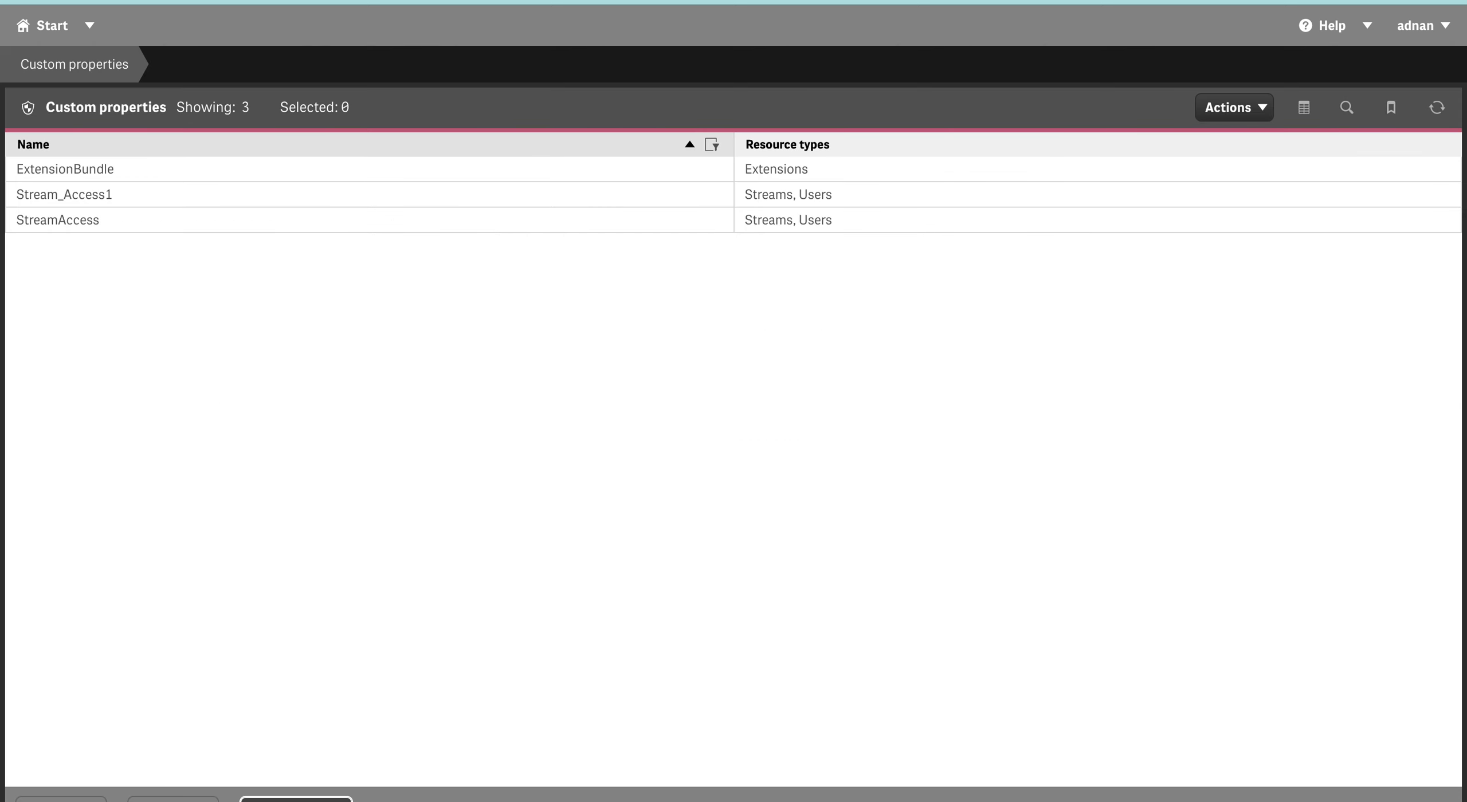
left_click(331, 798)
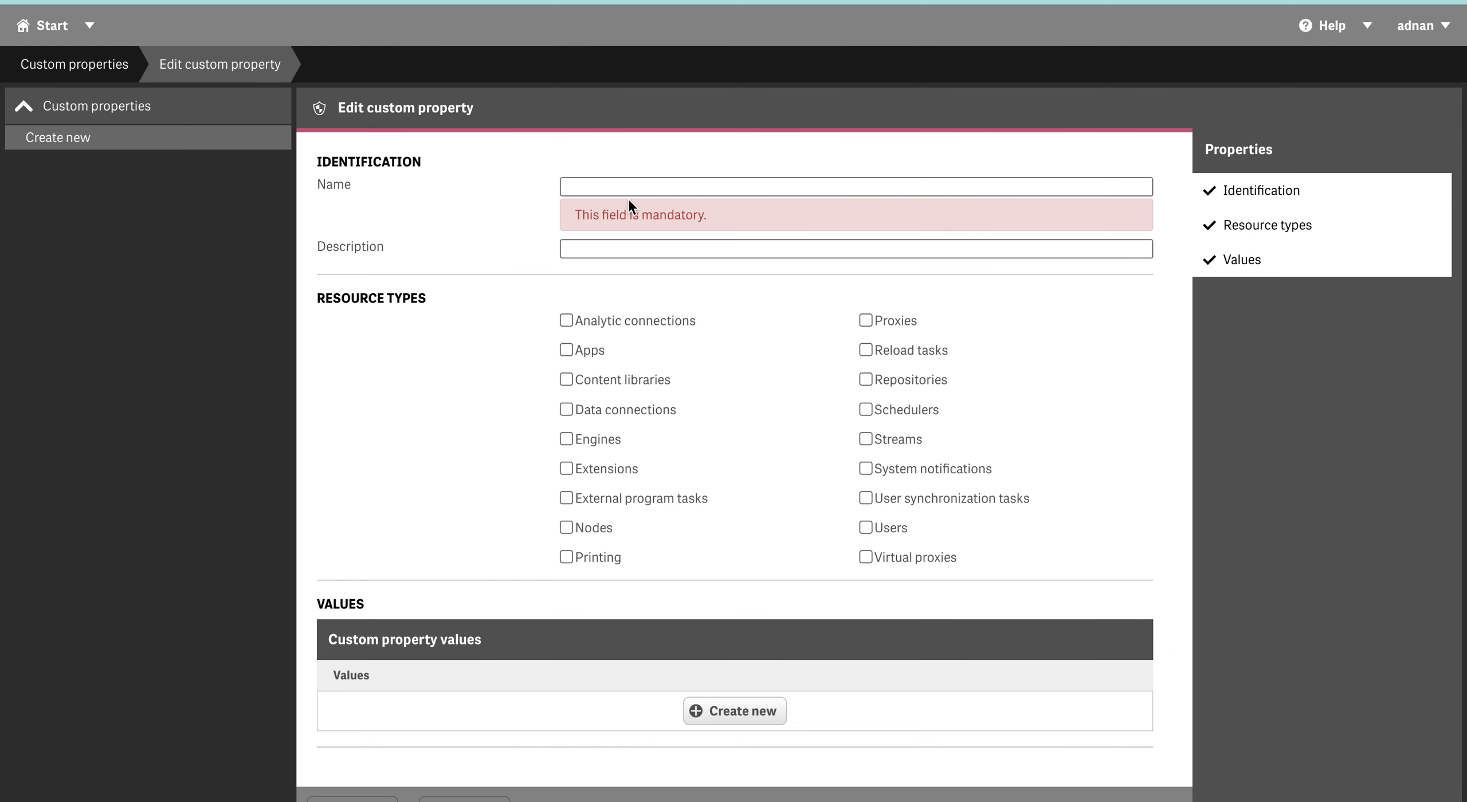
left_click(865, 528)
left_click(748, 181)
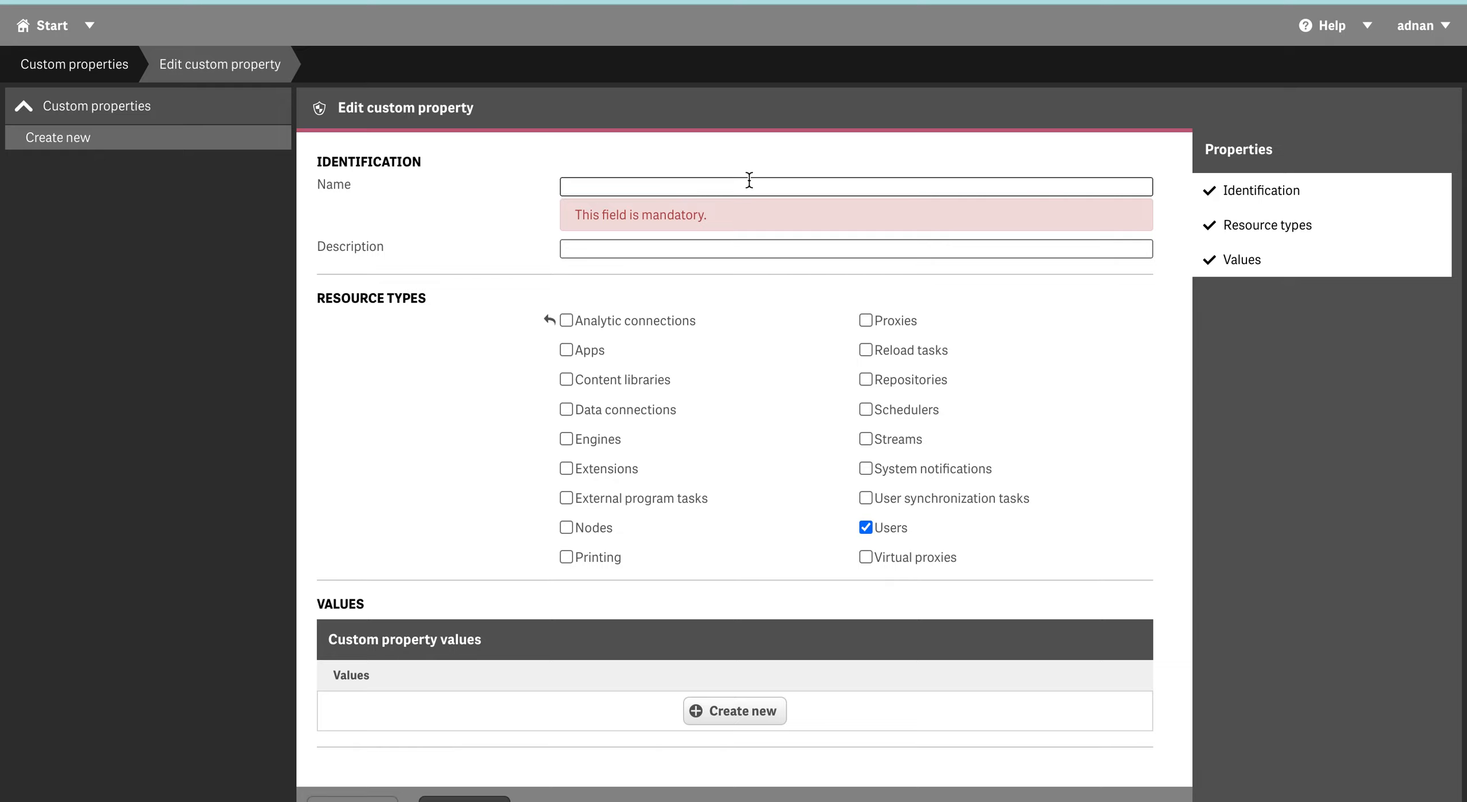
type("License")
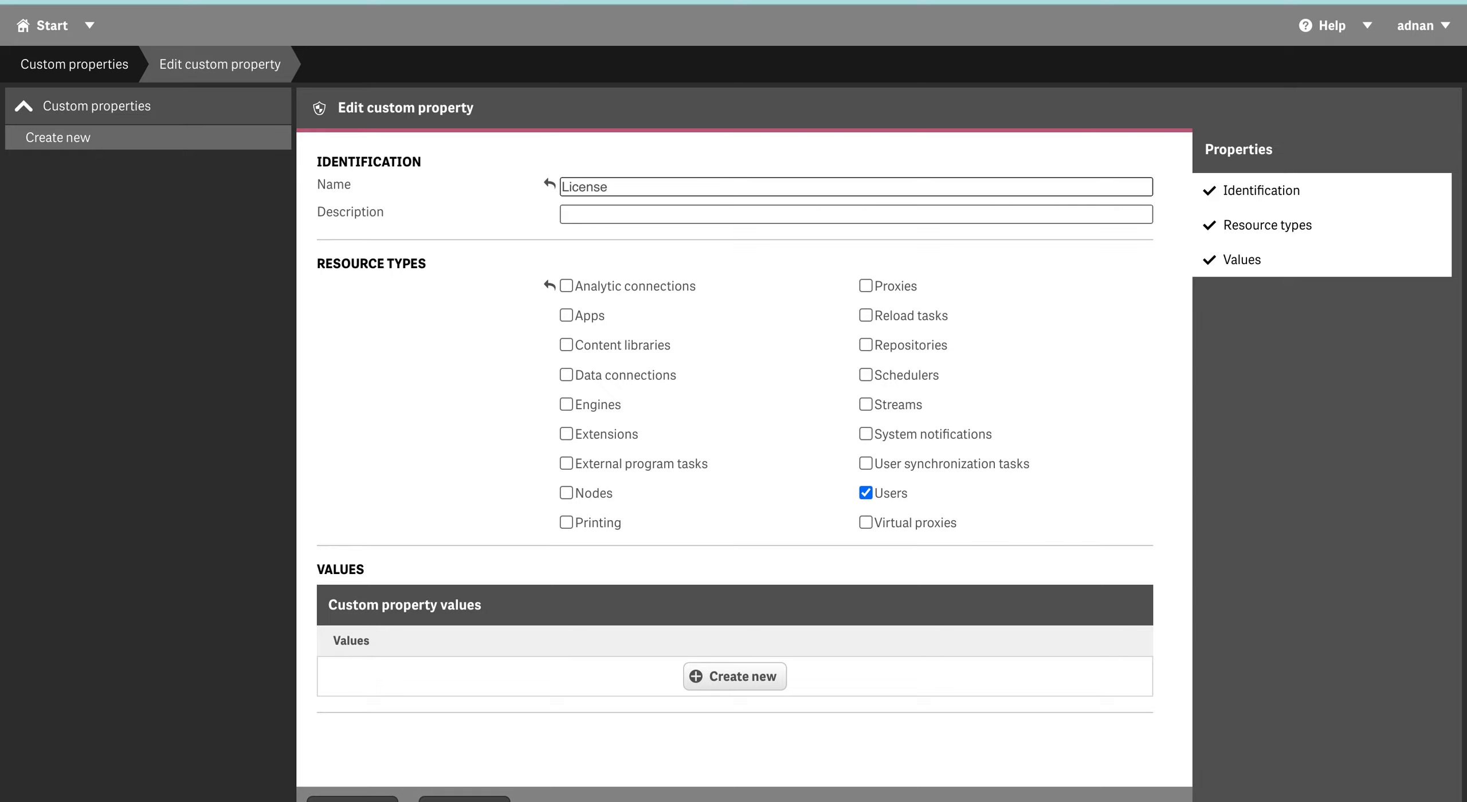
type("A")
key("BackSpace")
type("Type")
left_click(758, 214)
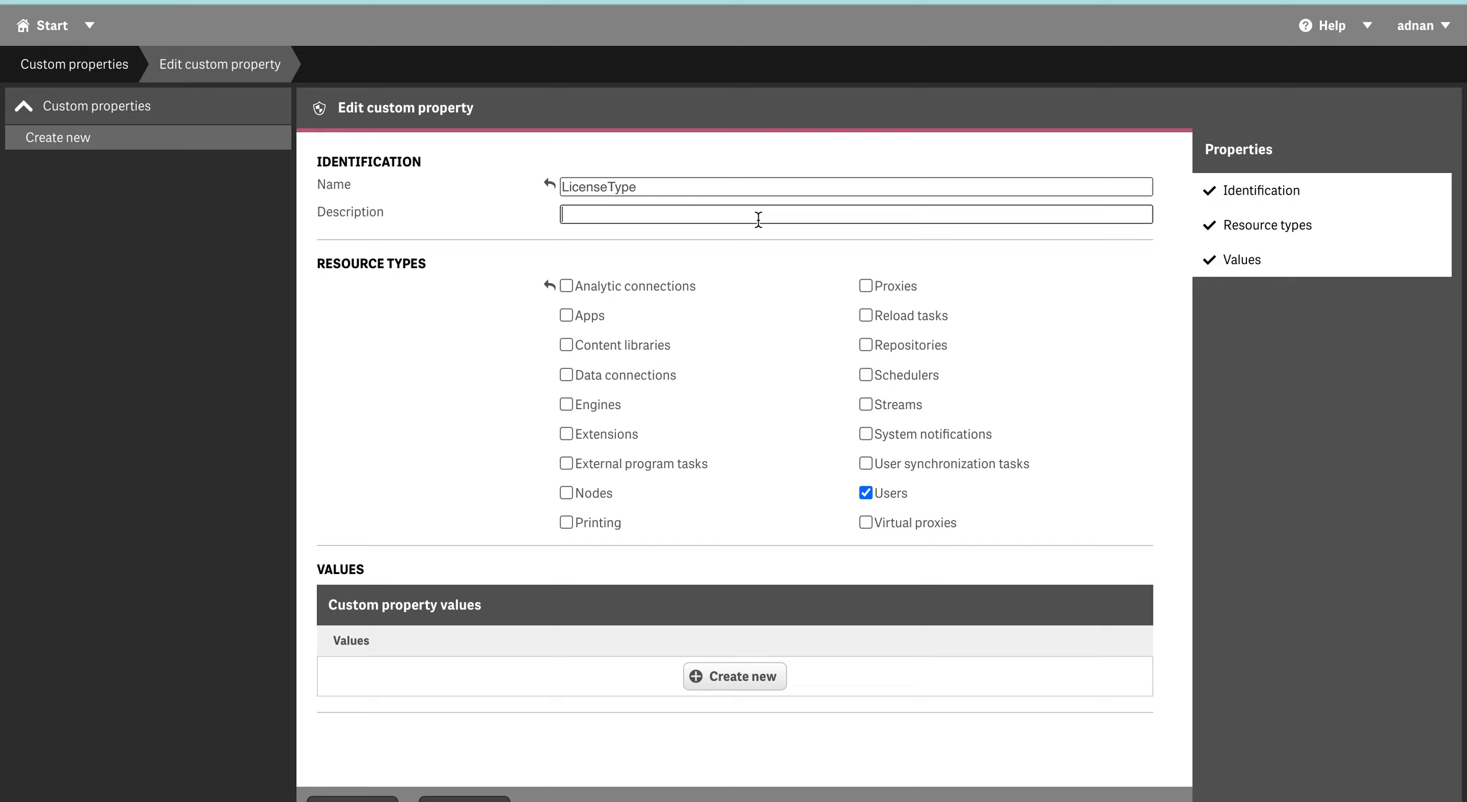
type("For allocation of License ")
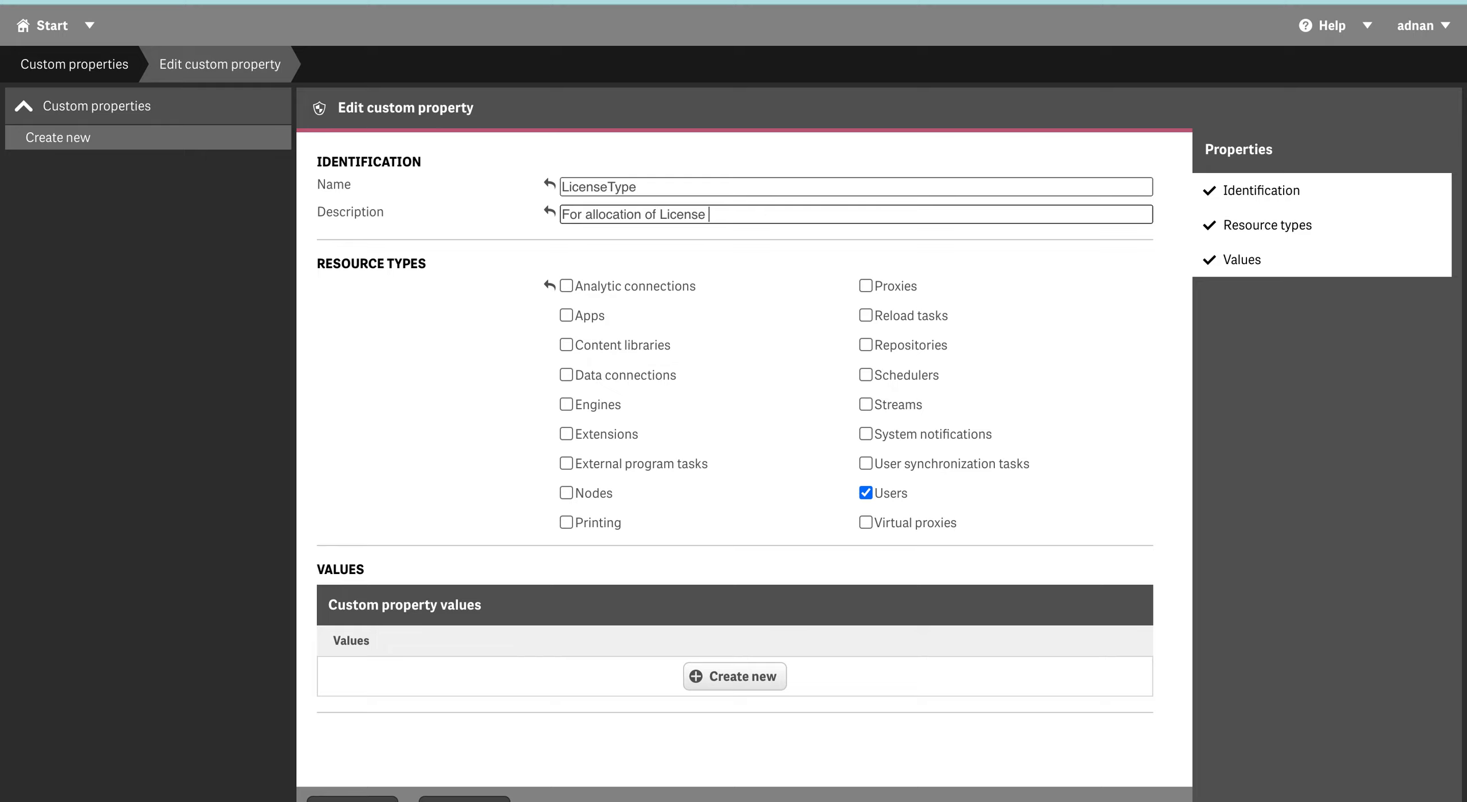
type("to user")
Step: Add Professional and Analyzer as values of the LicenseType custom property
left_click(756, 680)
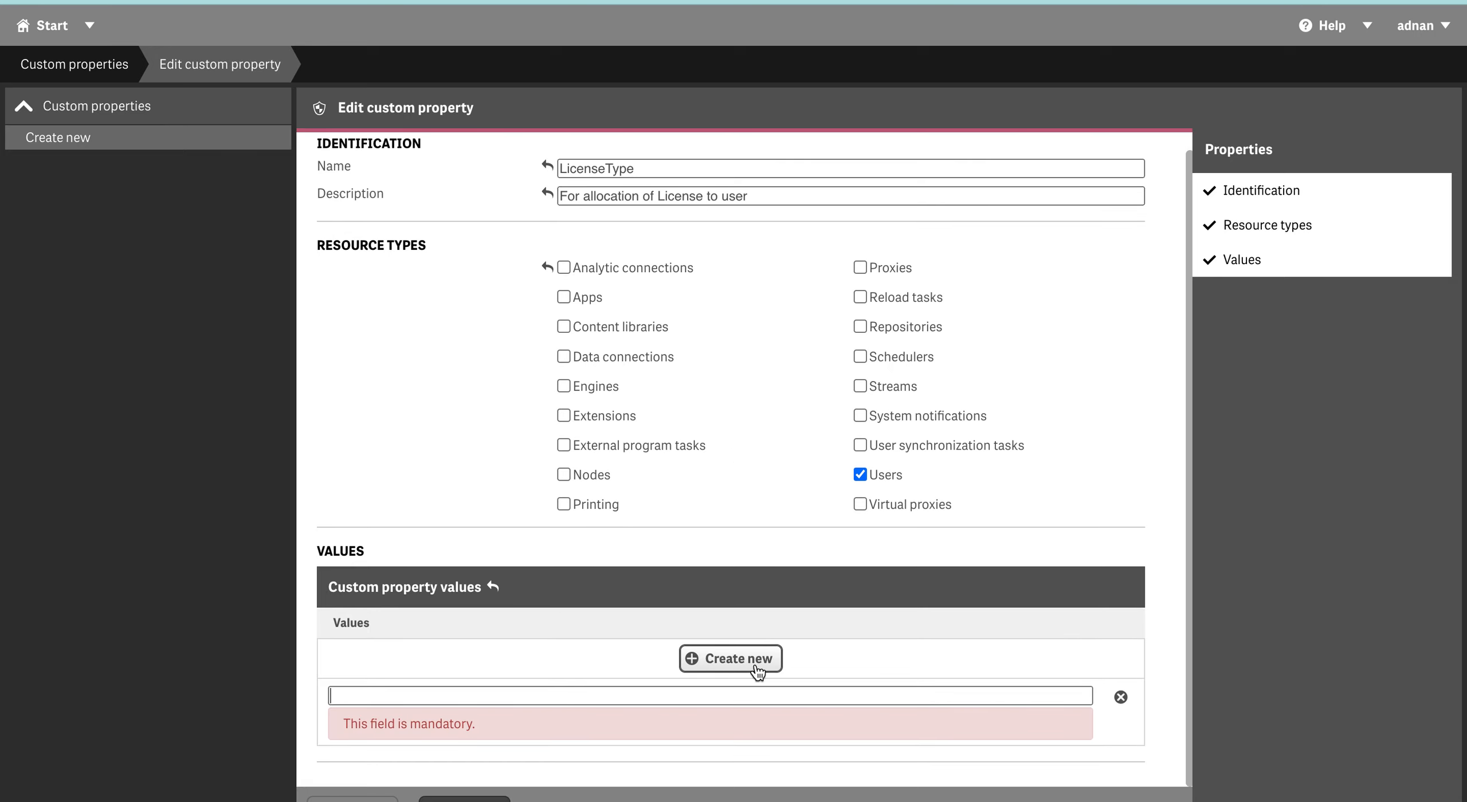
left_click(707, 694)
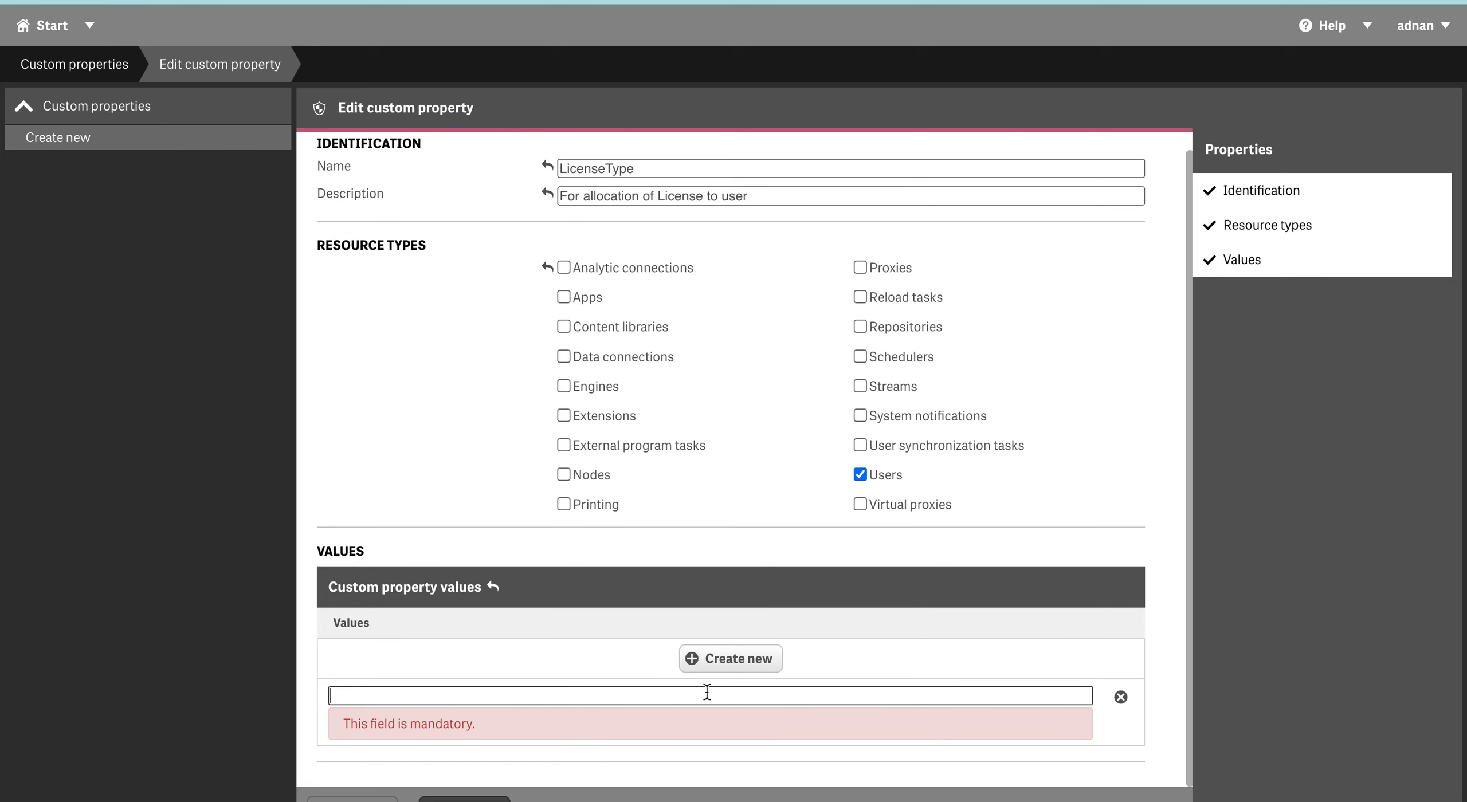
type("Profes")
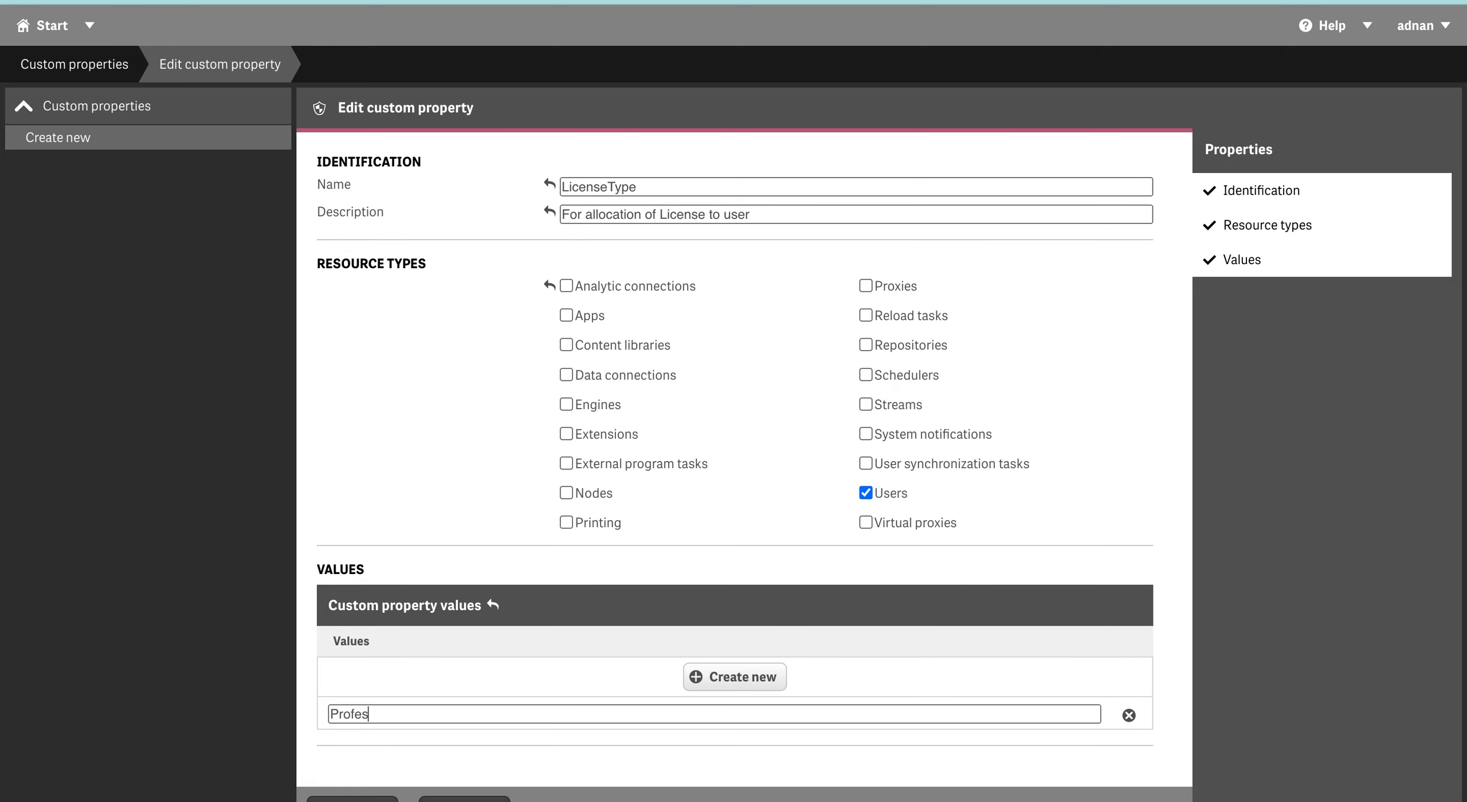
type("sional")
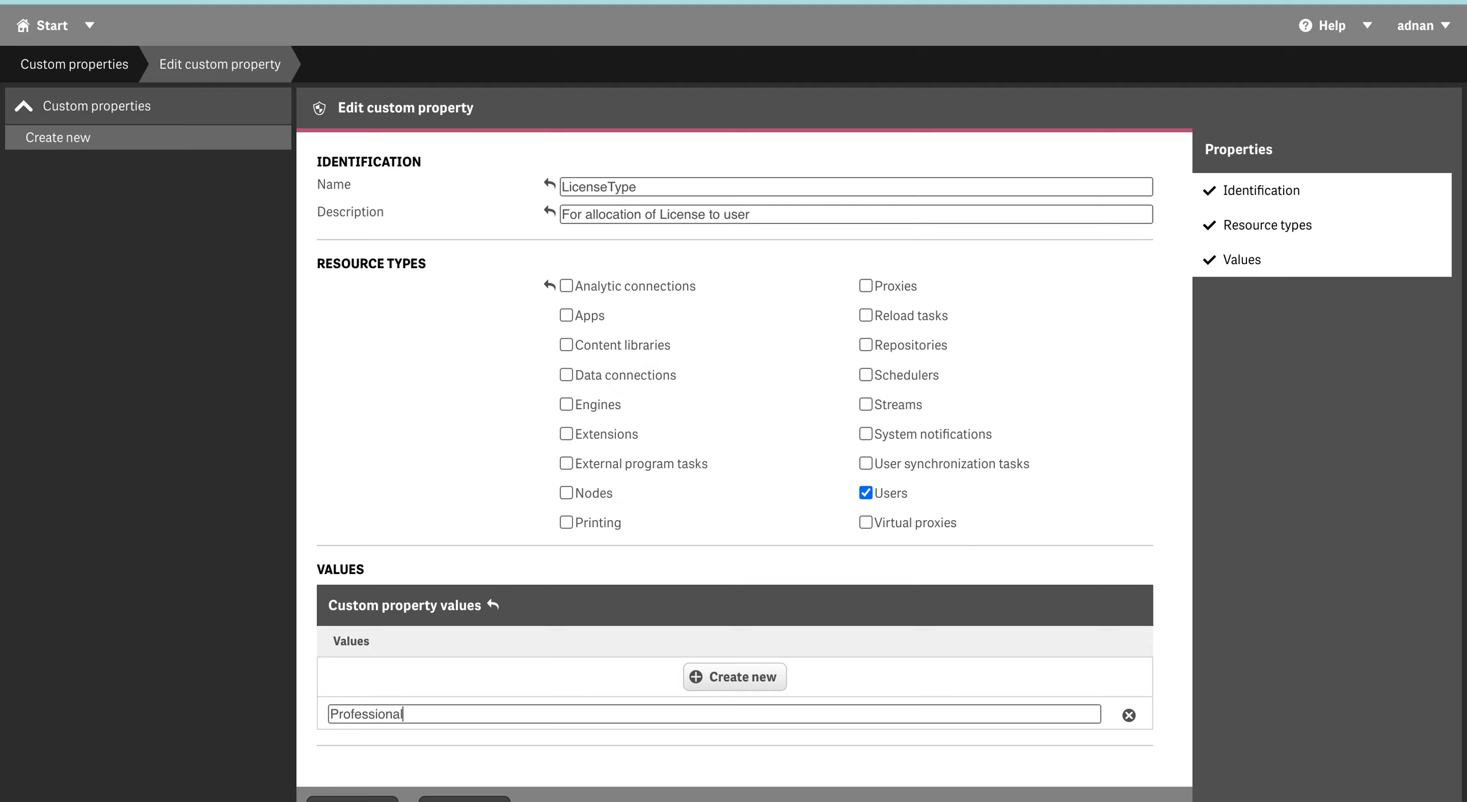
left_click(717, 681)
scroll(717, 681, "down", 1)
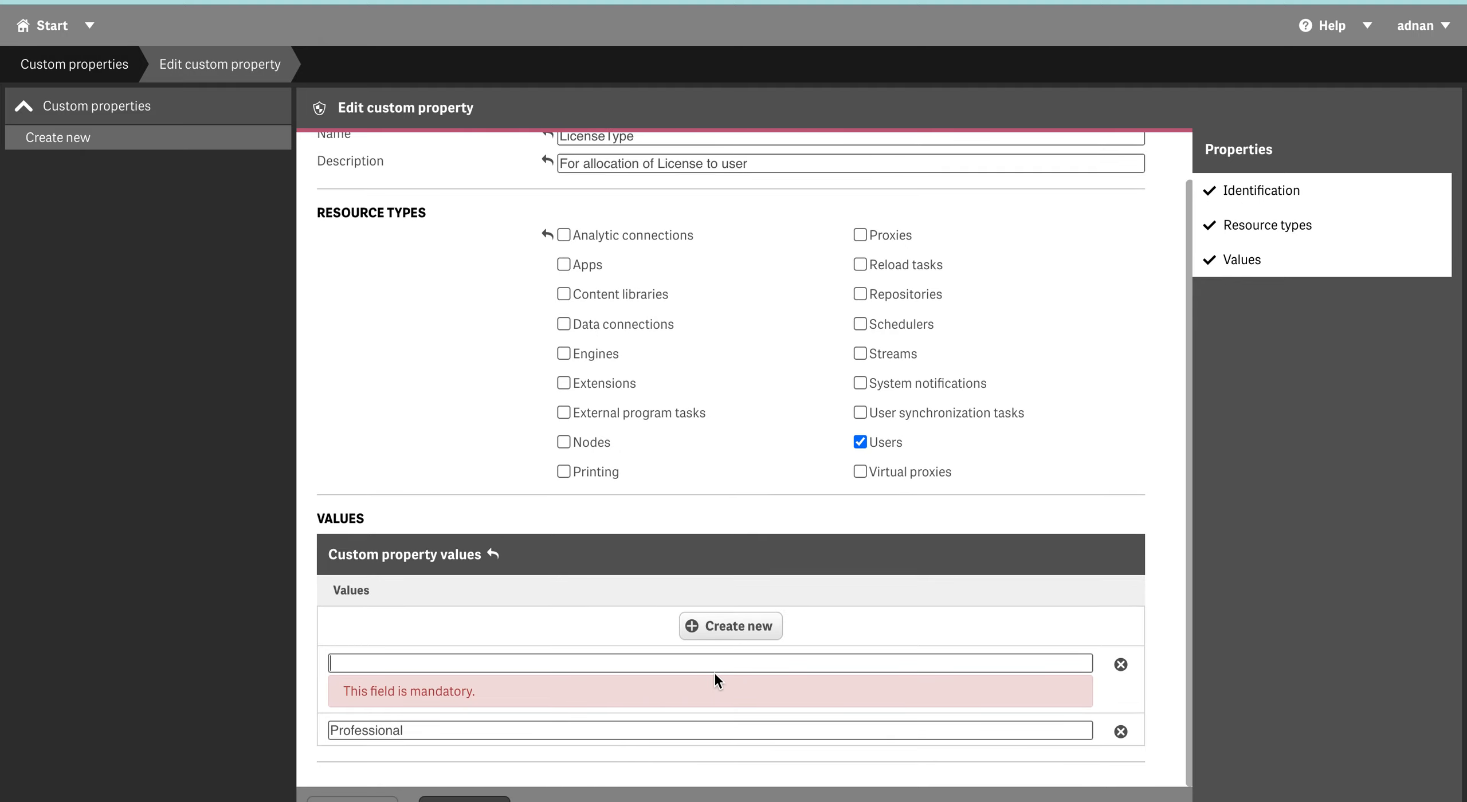
type("Analyzer")
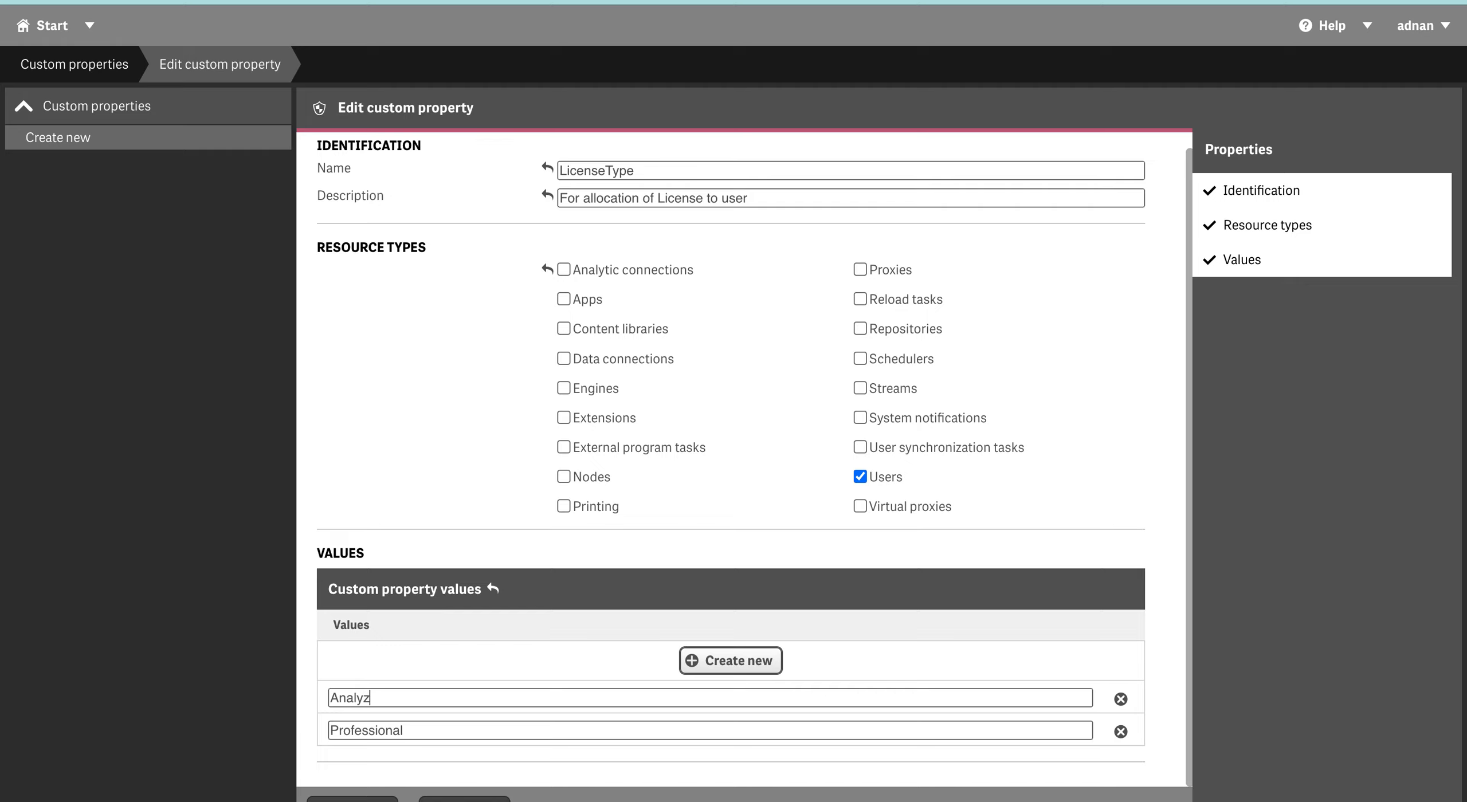
Step: Add Capacity as another value of the LicenseType custom property and save the property
left_click(709, 670)
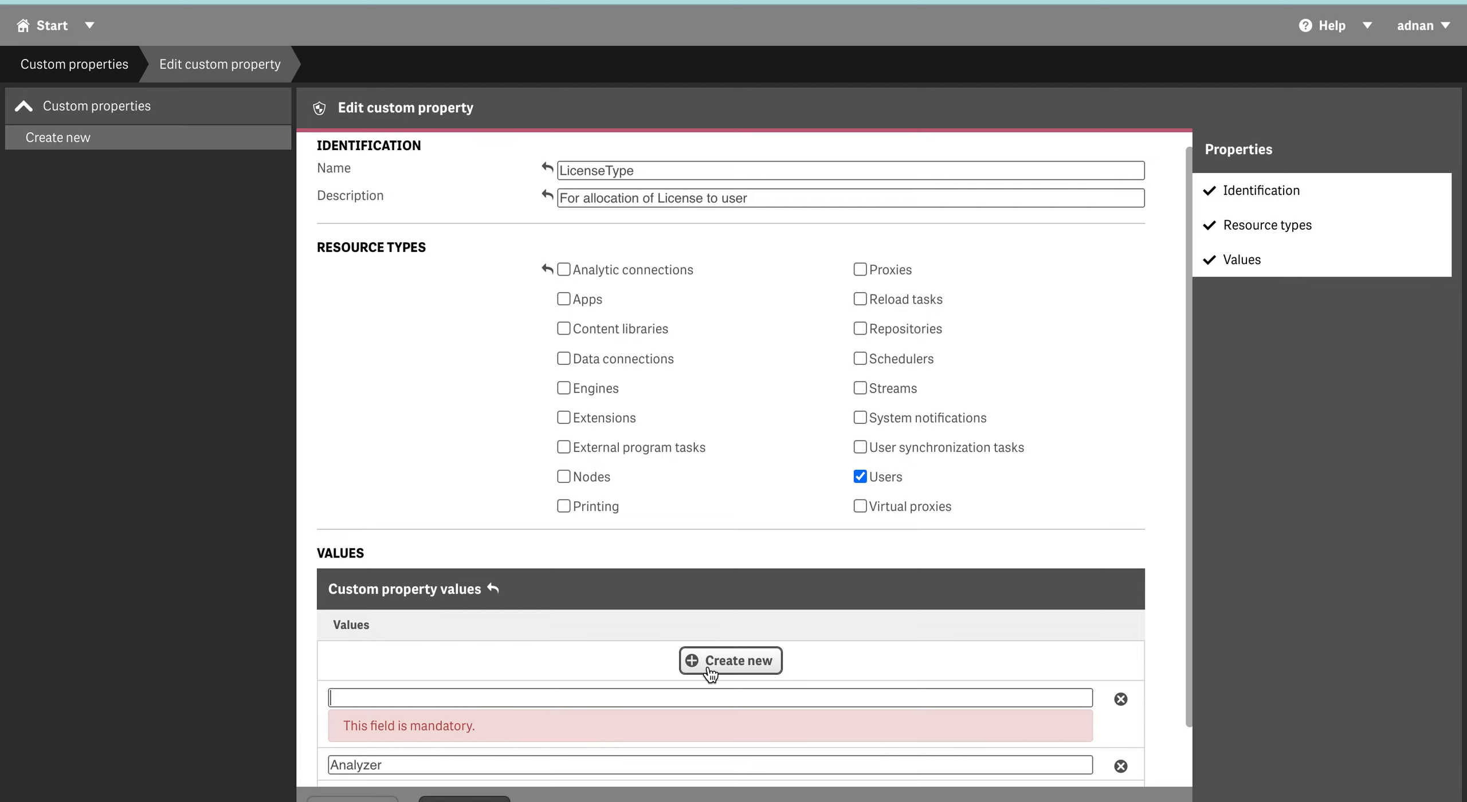
scroll(709, 670, "down", 1)
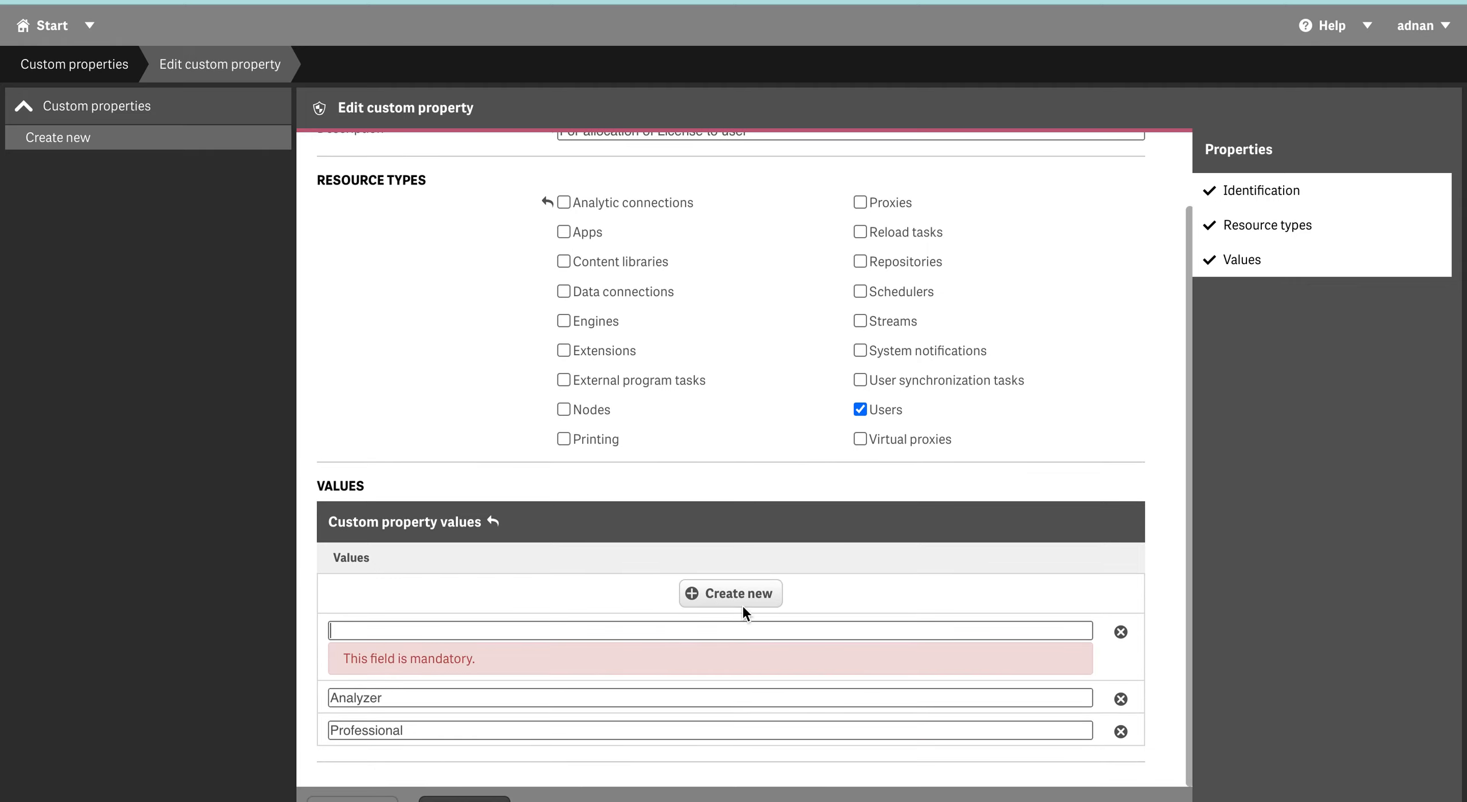
left_click(699, 630)
type("Capa")
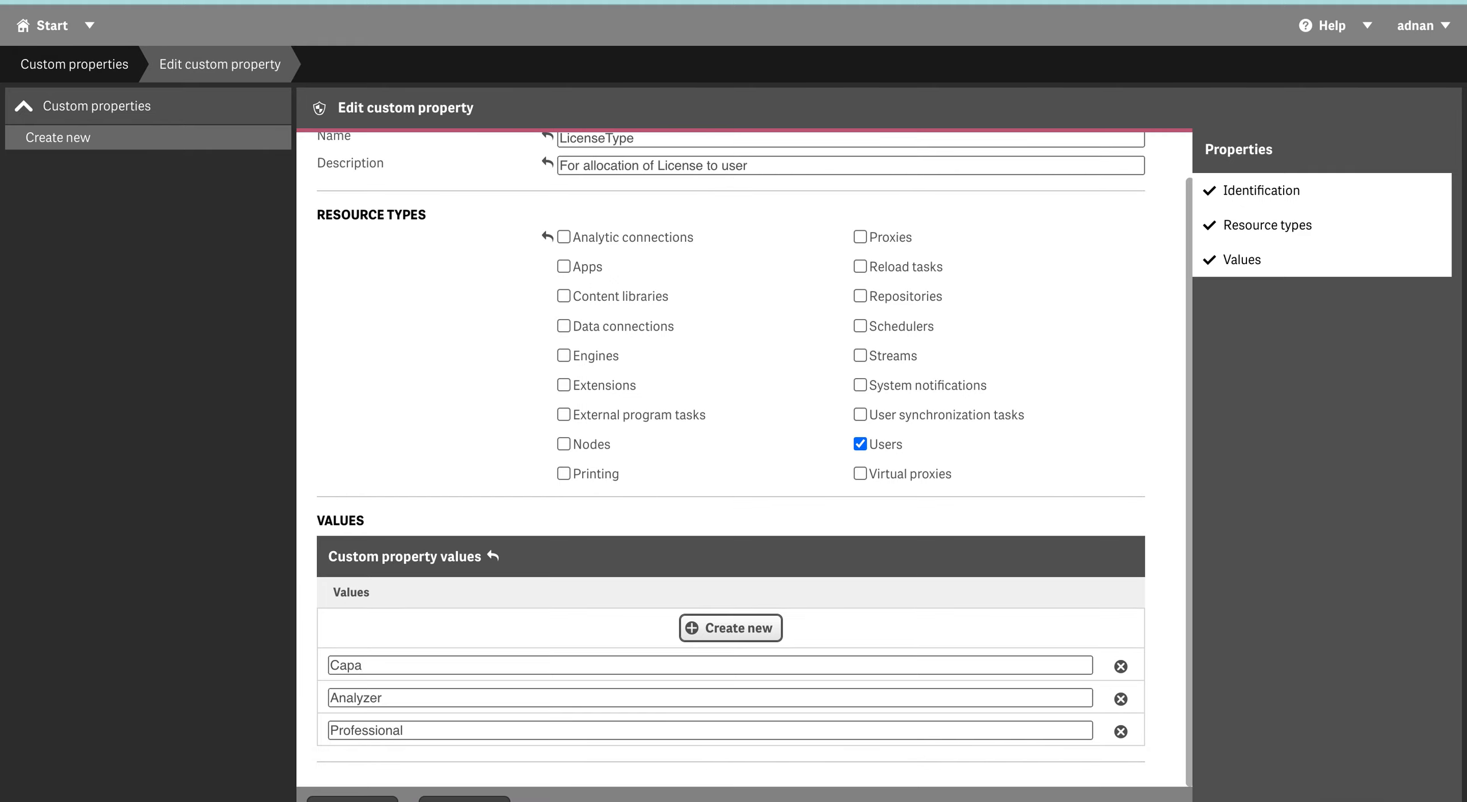
type("city")
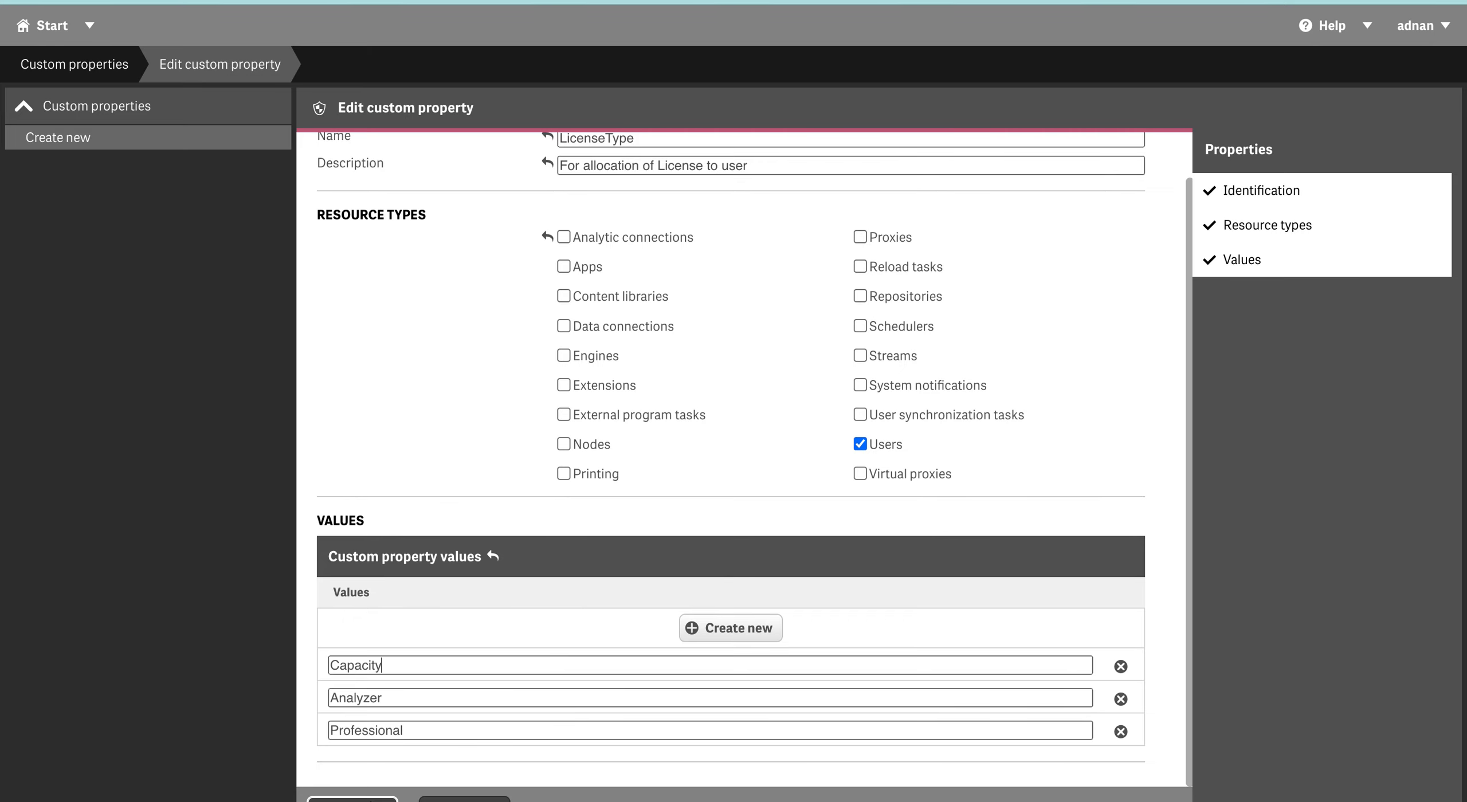
left_click(352, 799)
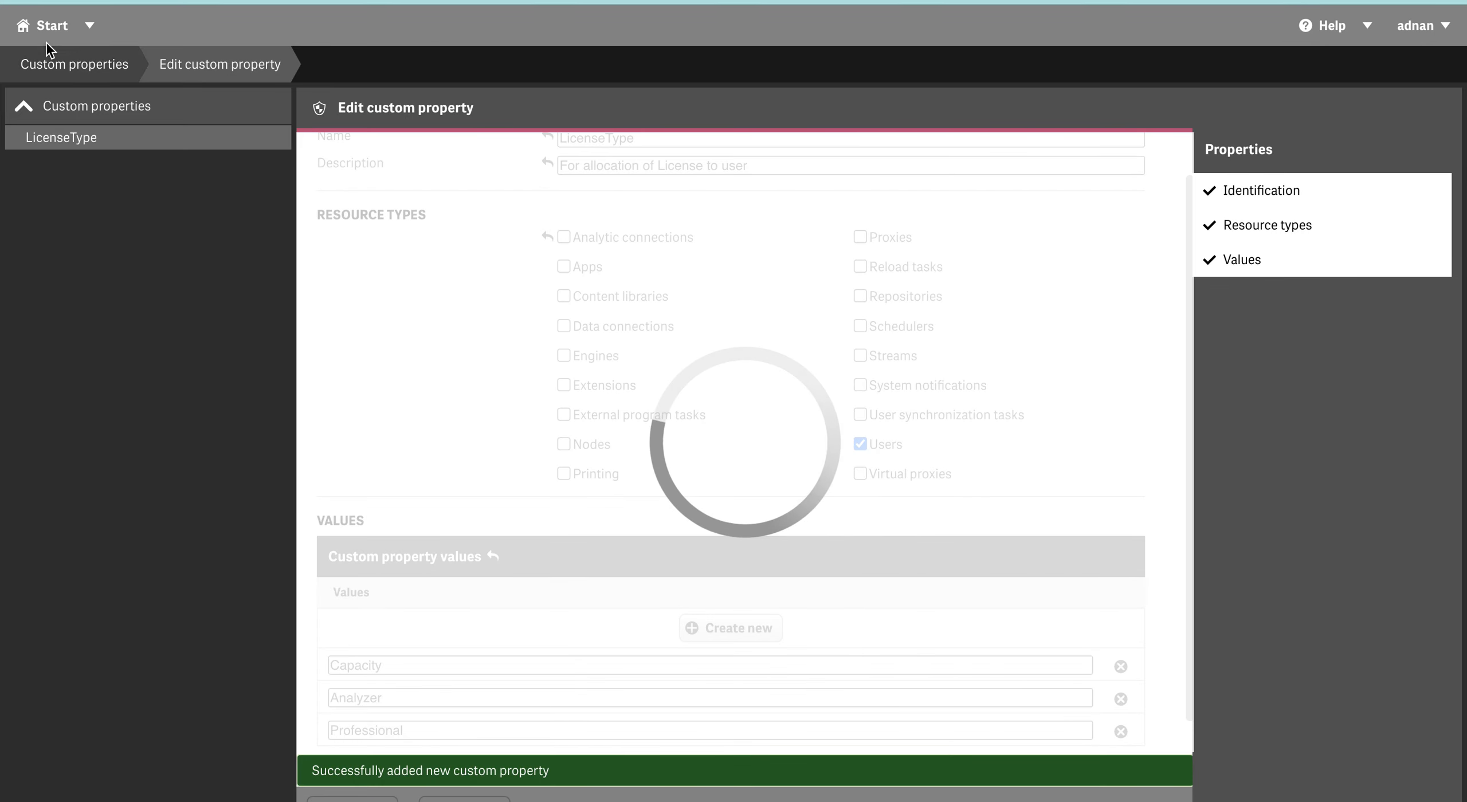
left_click(47, 25)
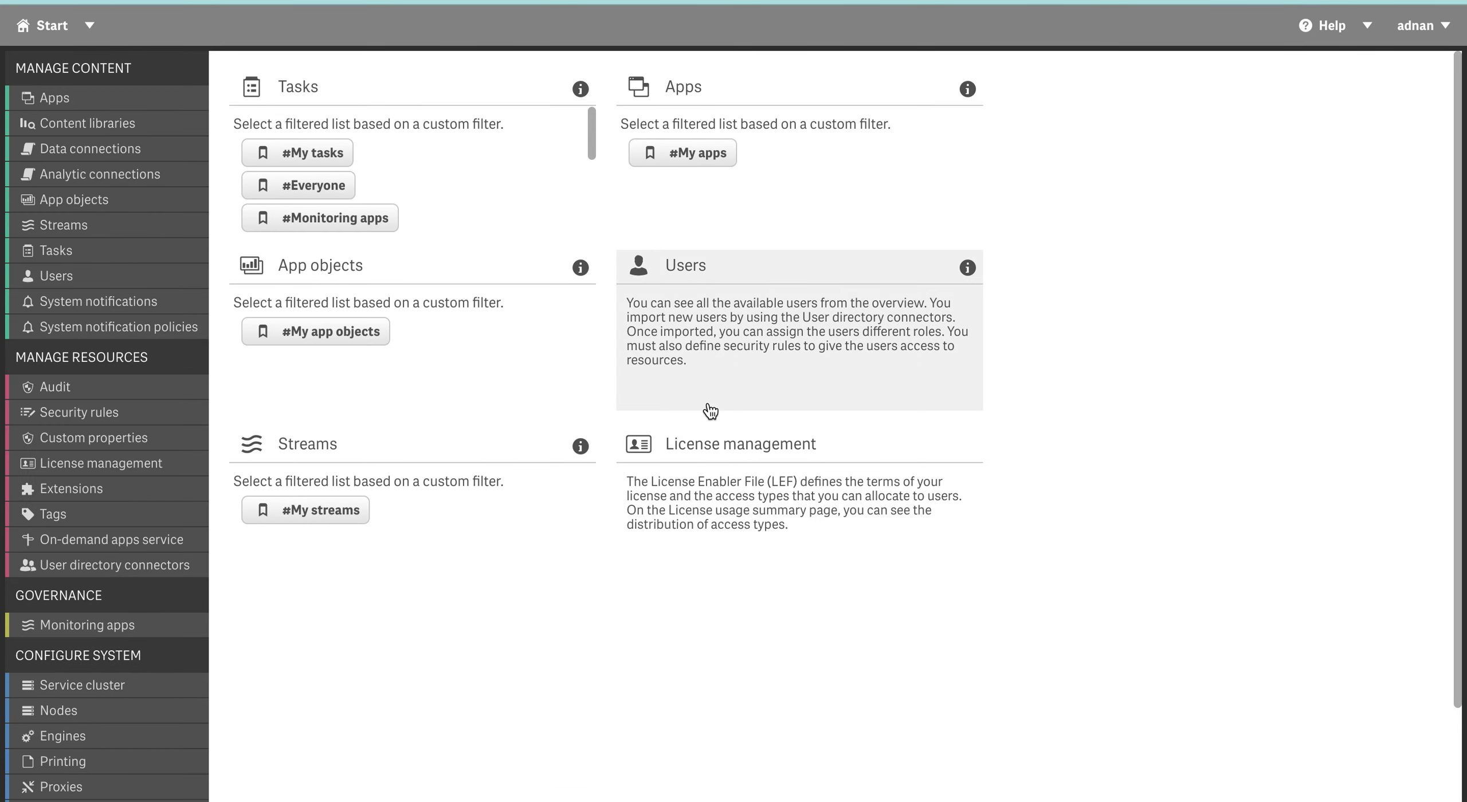
left_click(737, 452)
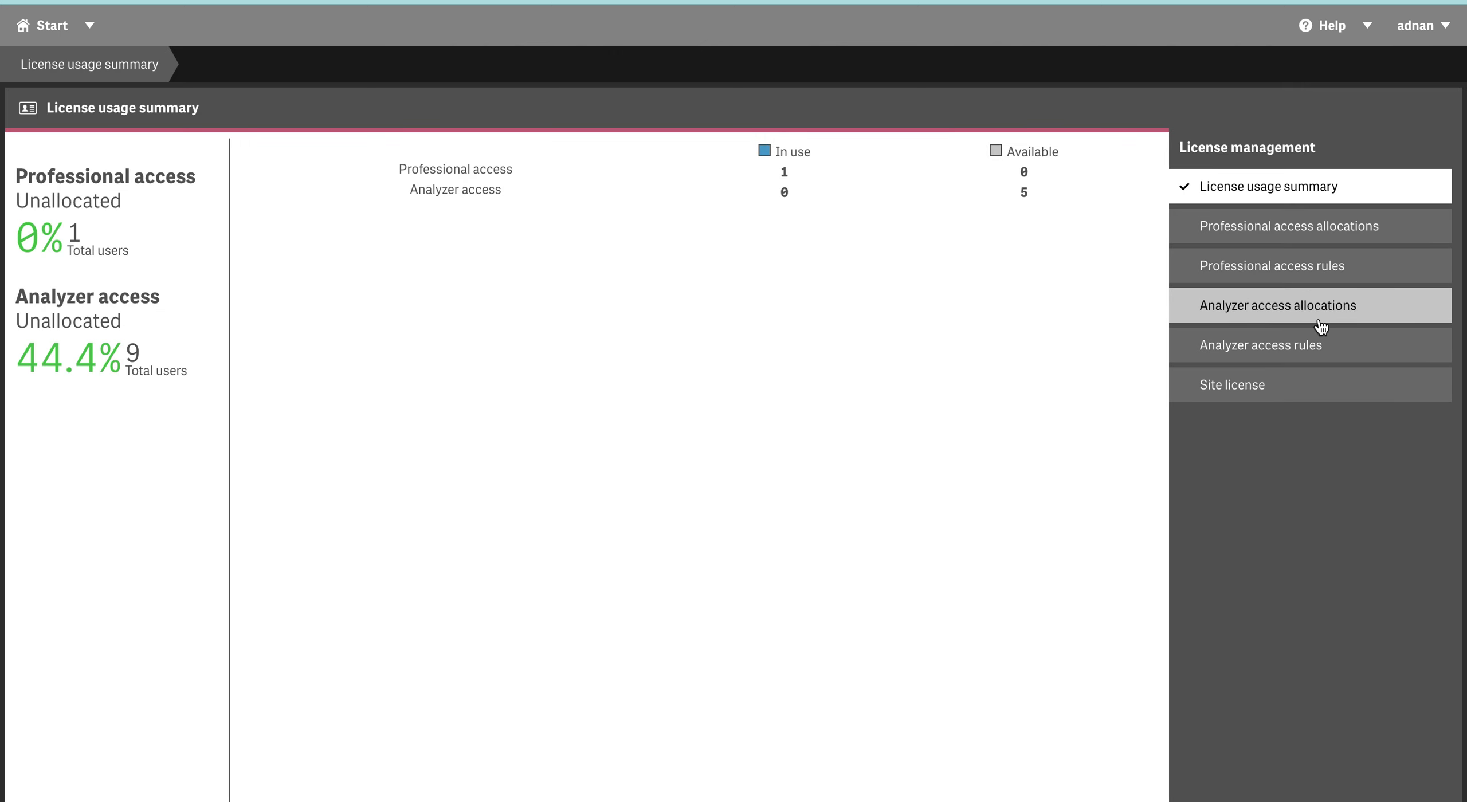
left_click(1311, 347)
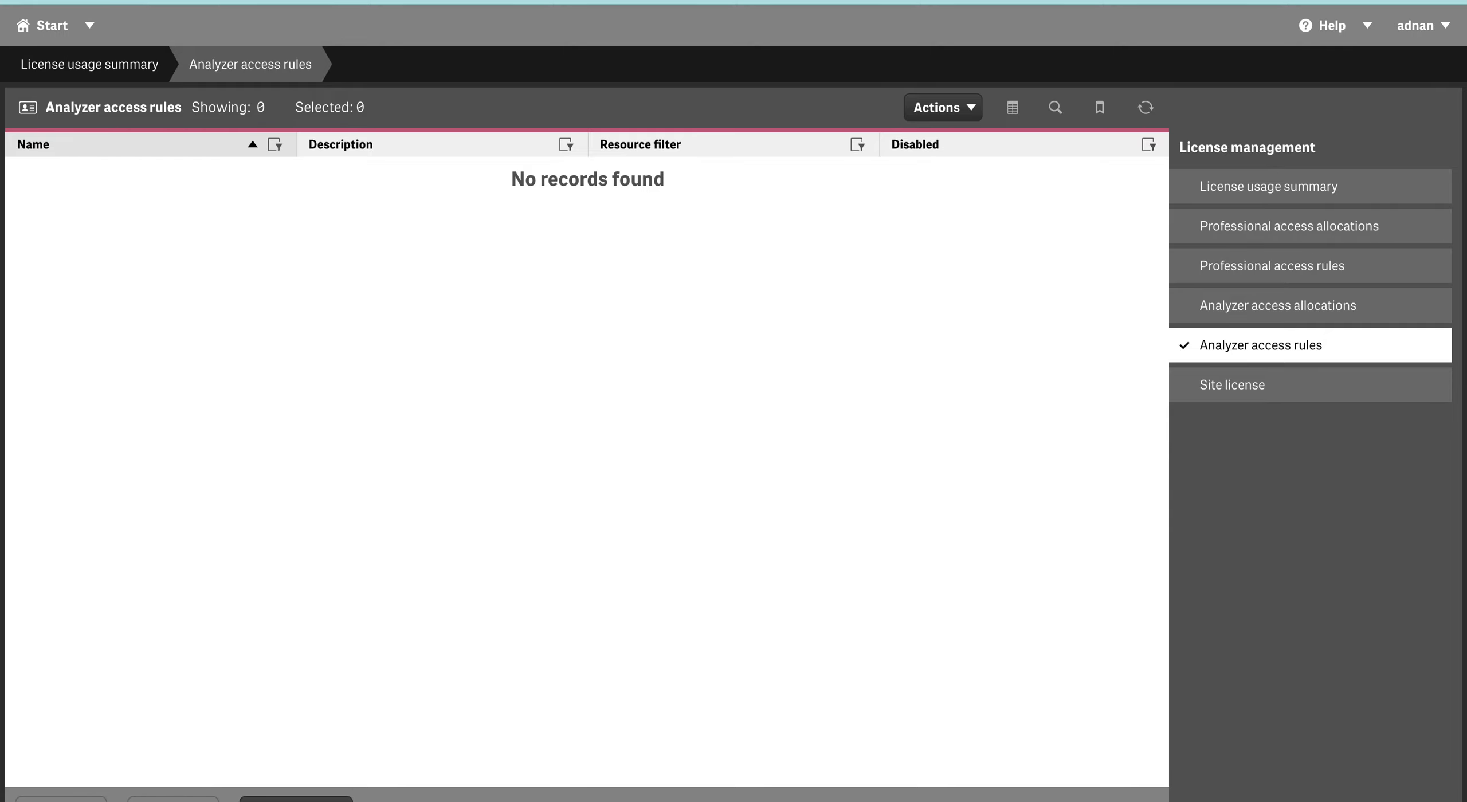
left_click(284, 795)
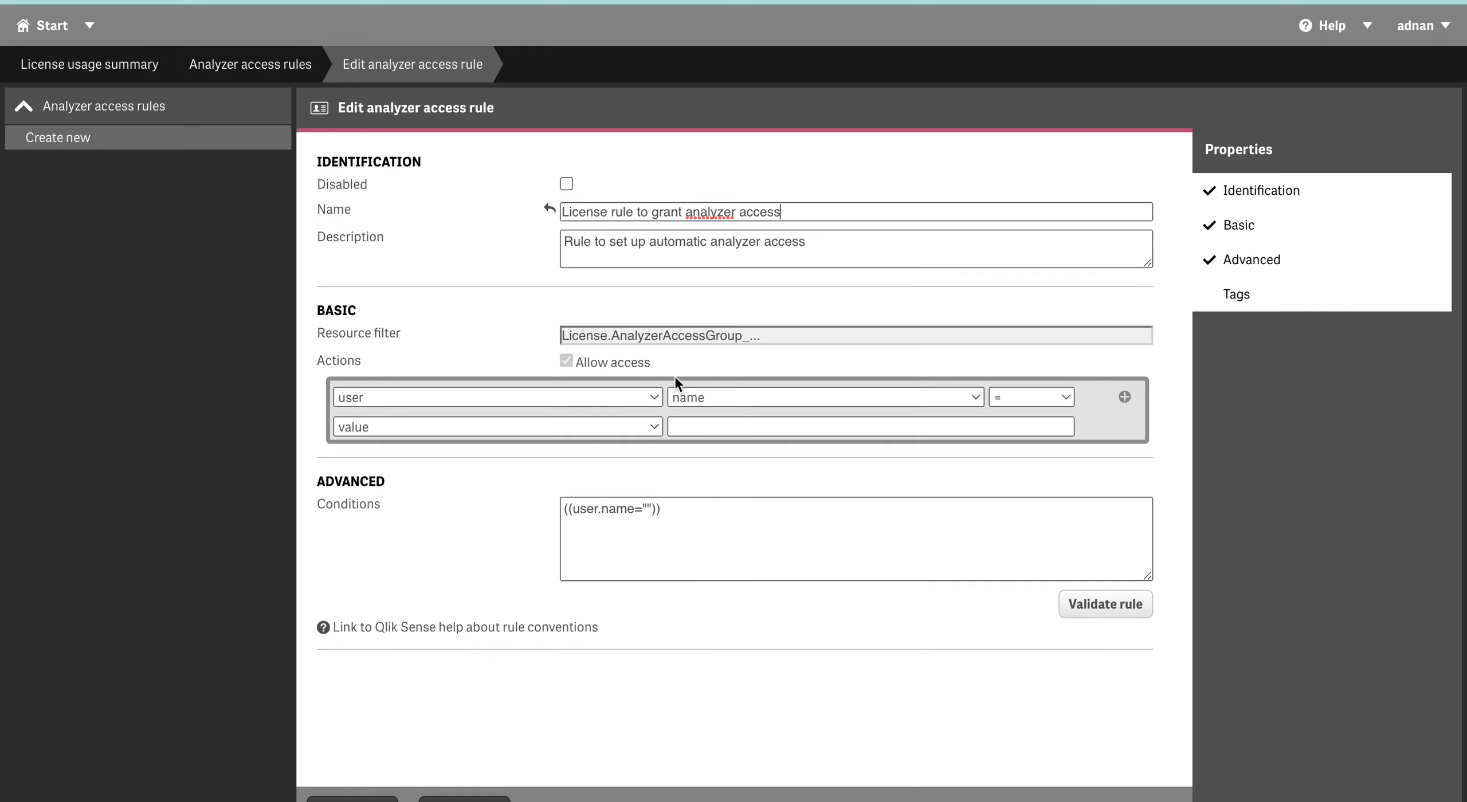
left_click(685, 398)
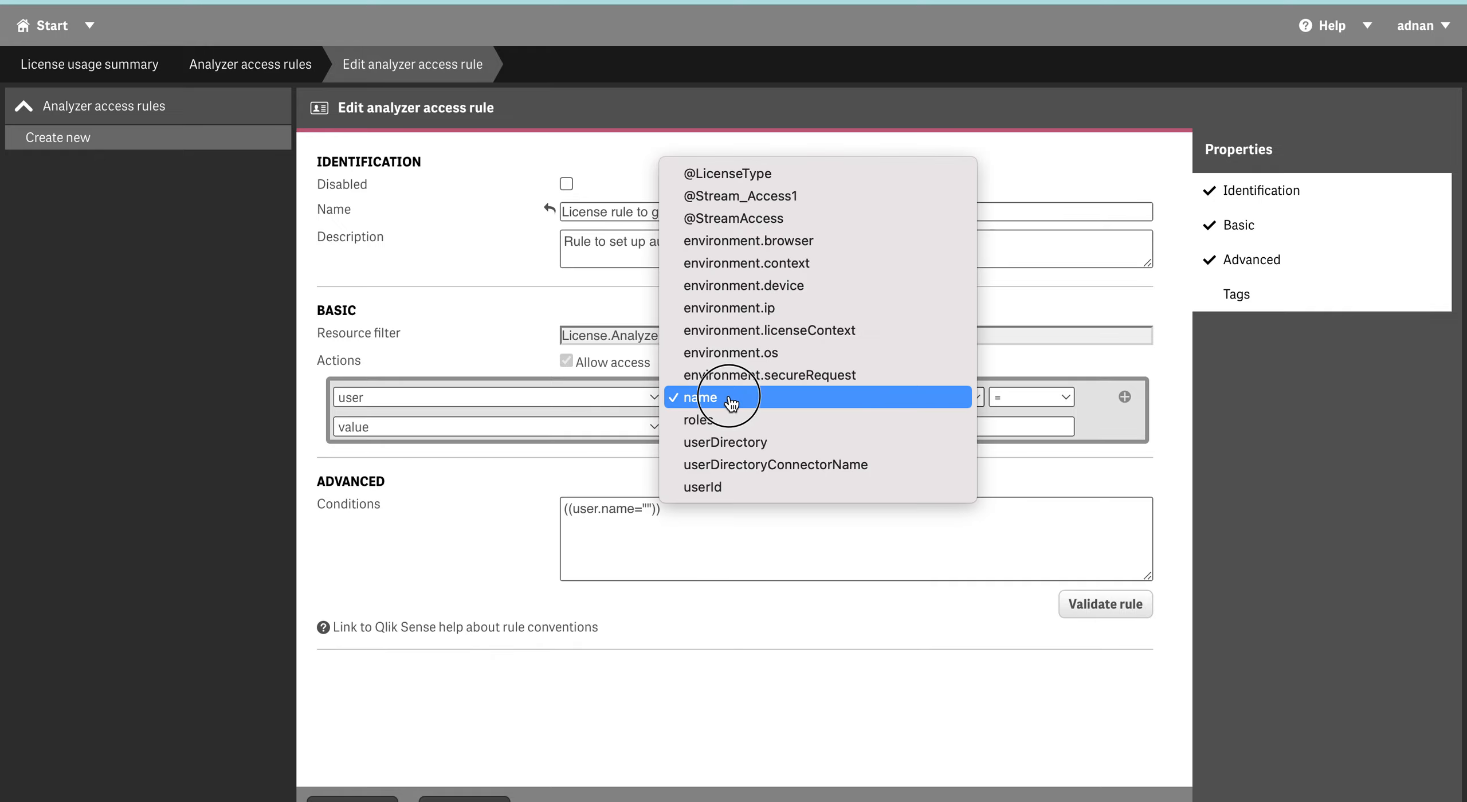
left_click(756, 181)
left_click(687, 426)
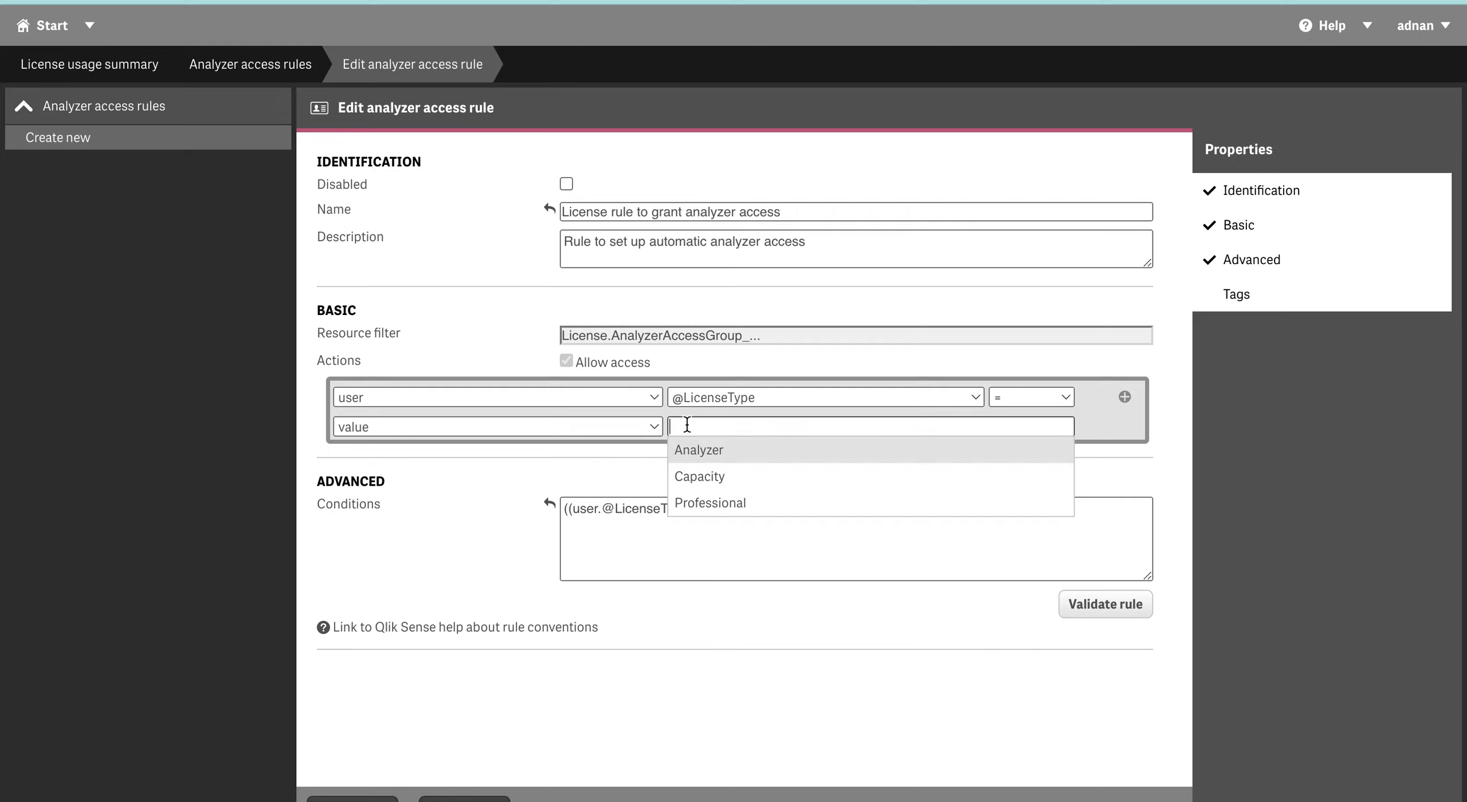
left_click(687, 452)
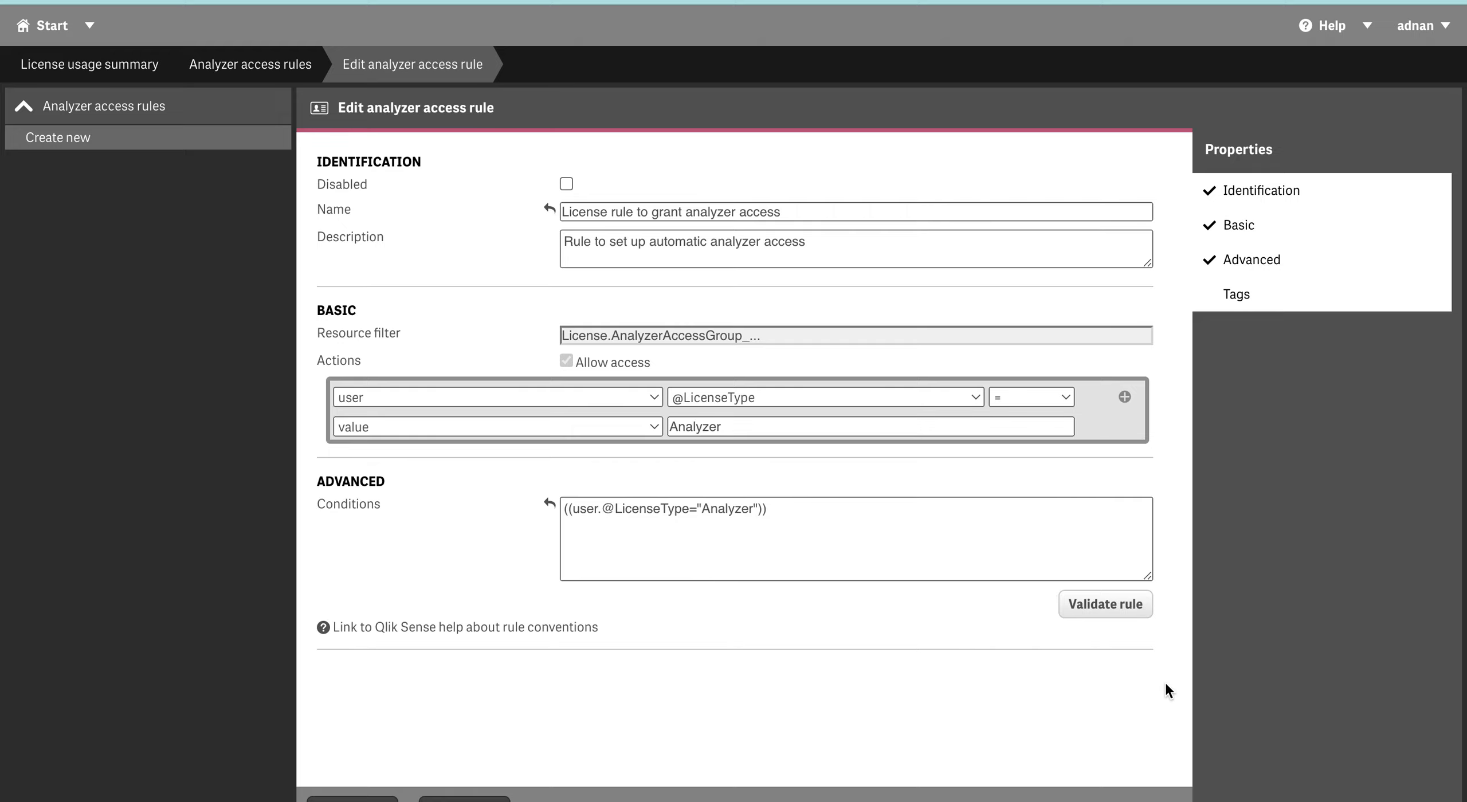
Step: Validate the new analyzer access rule's condition and save the rule
left_click(1089, 608)
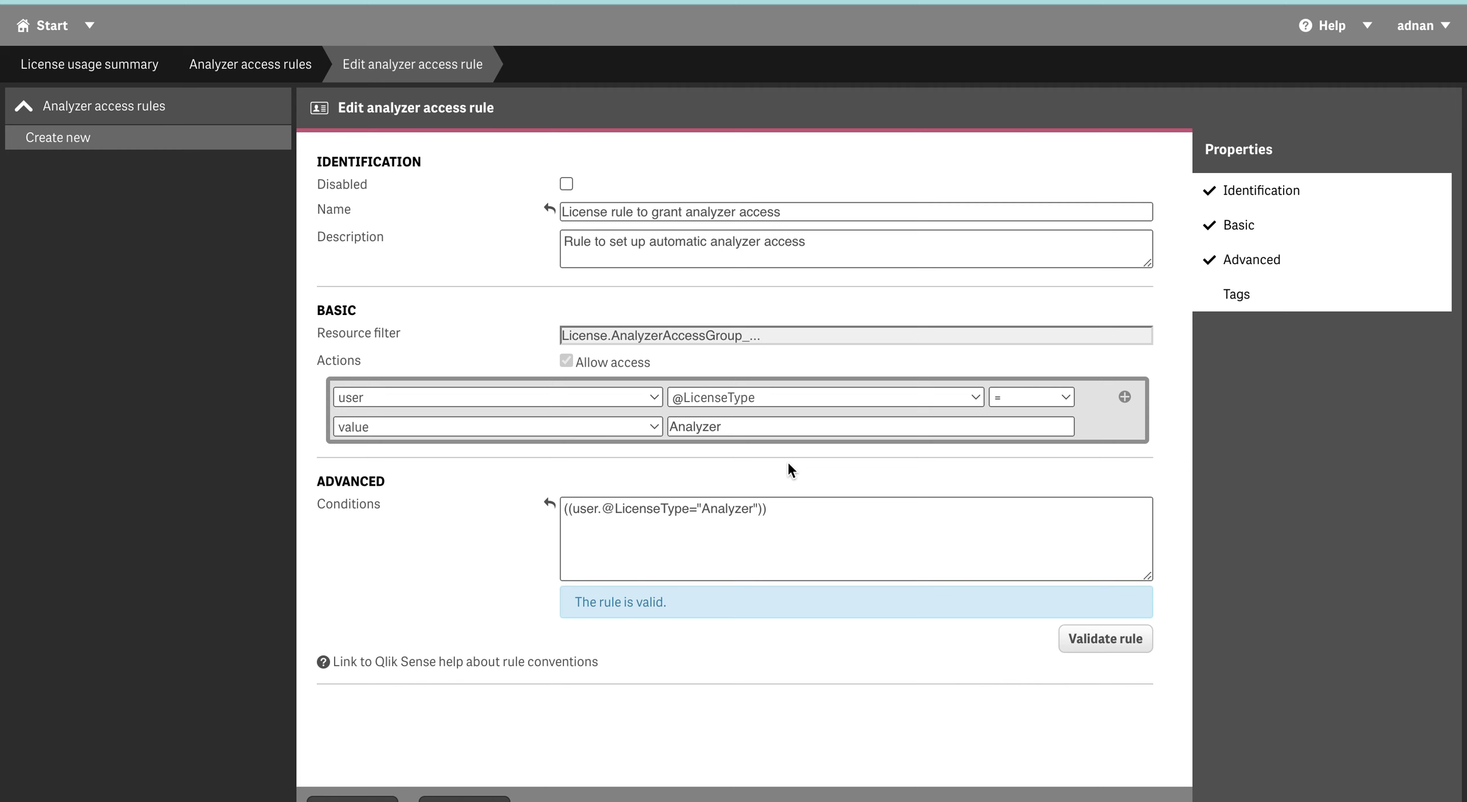
left_click(143, 64)
left_click(771, 528)
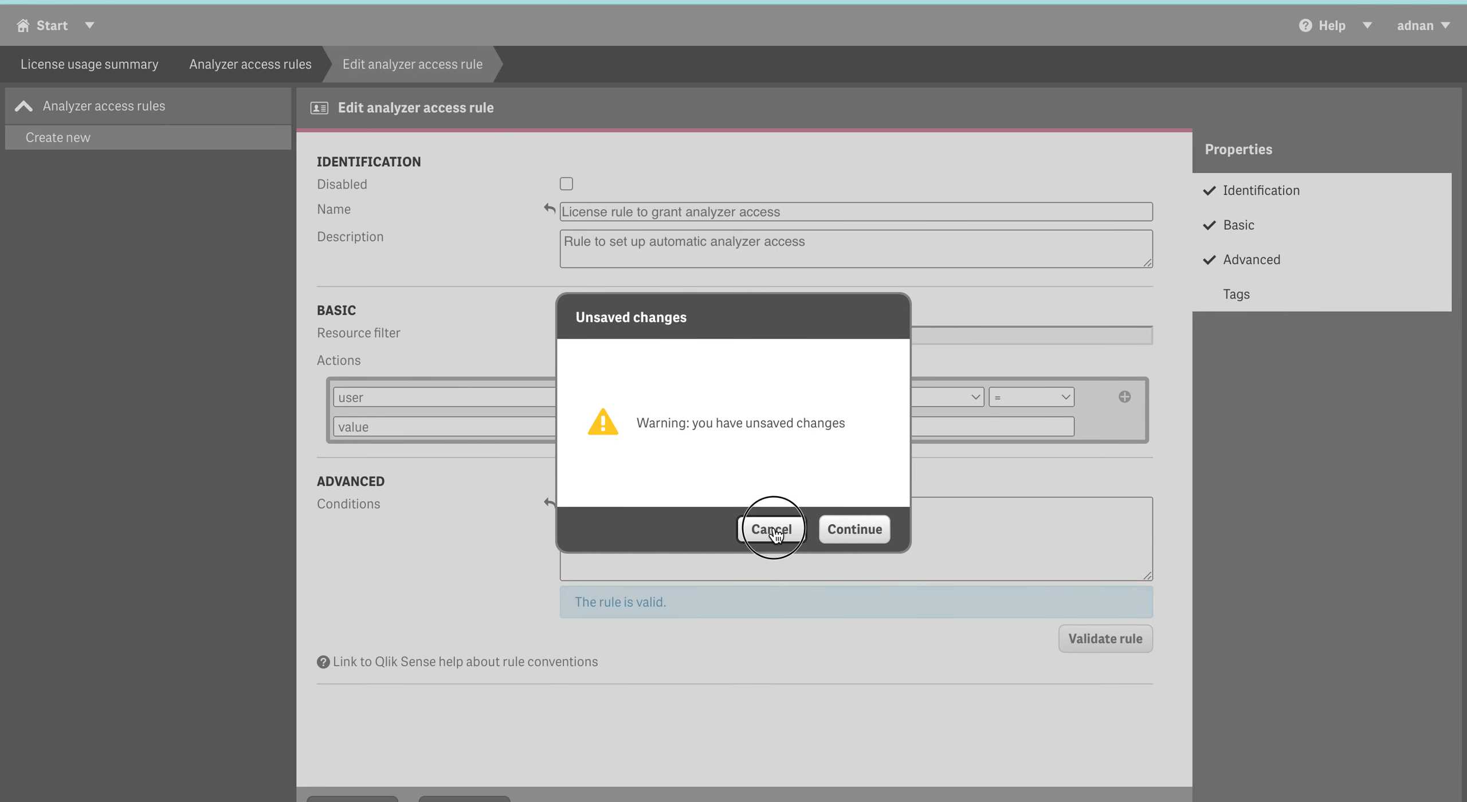
left_click(381, 798)
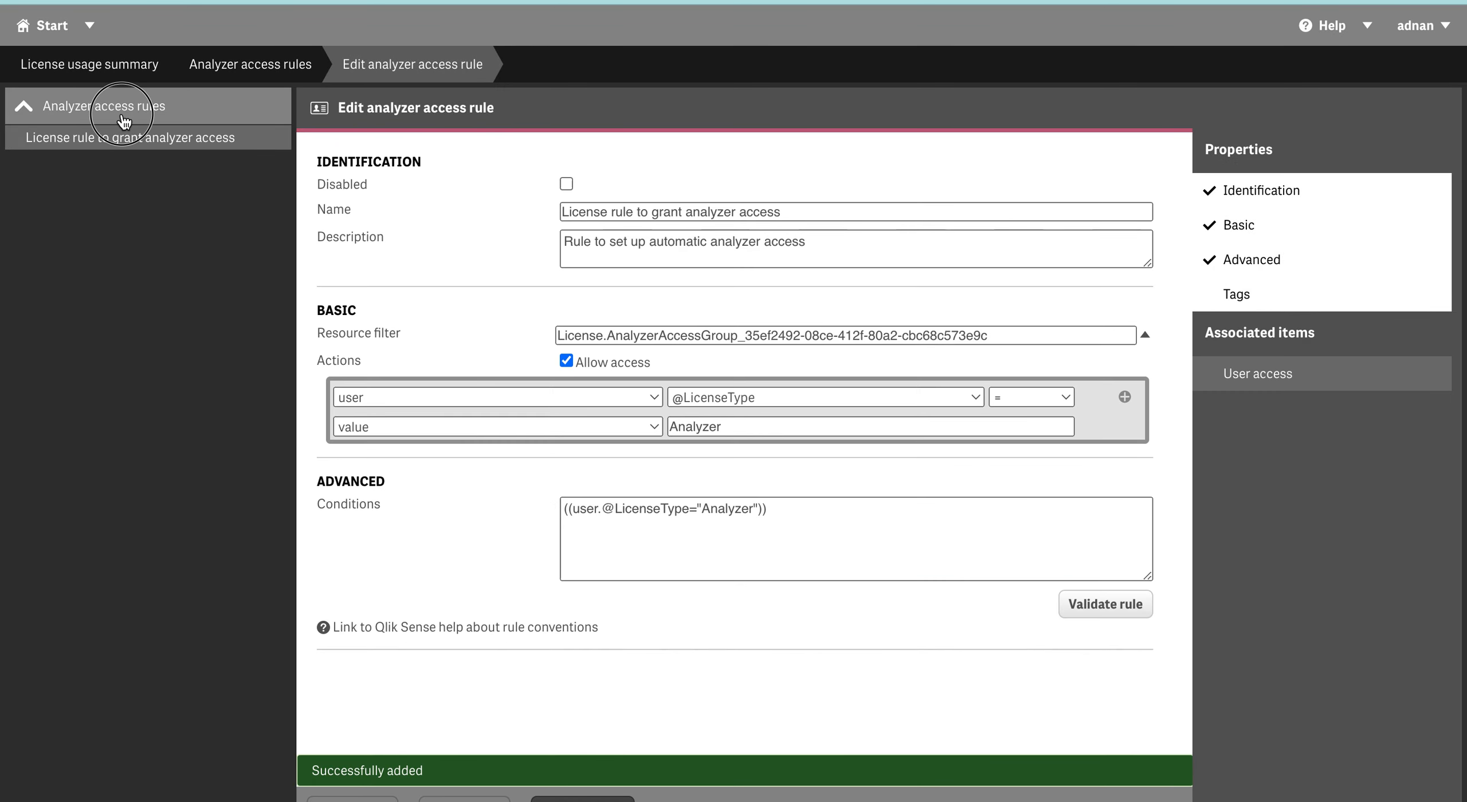
left_click(118, 115)
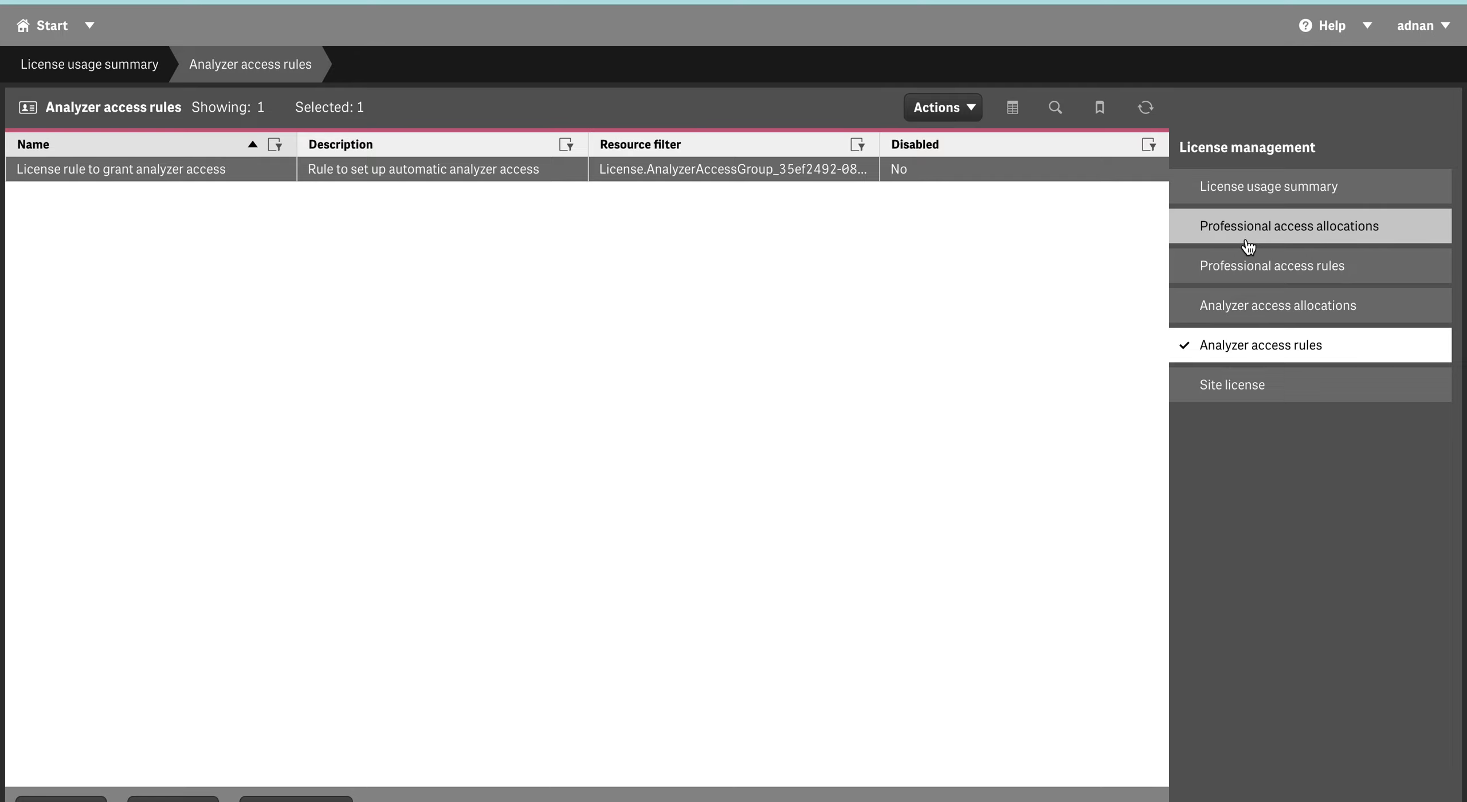
left_click(1237, 265)
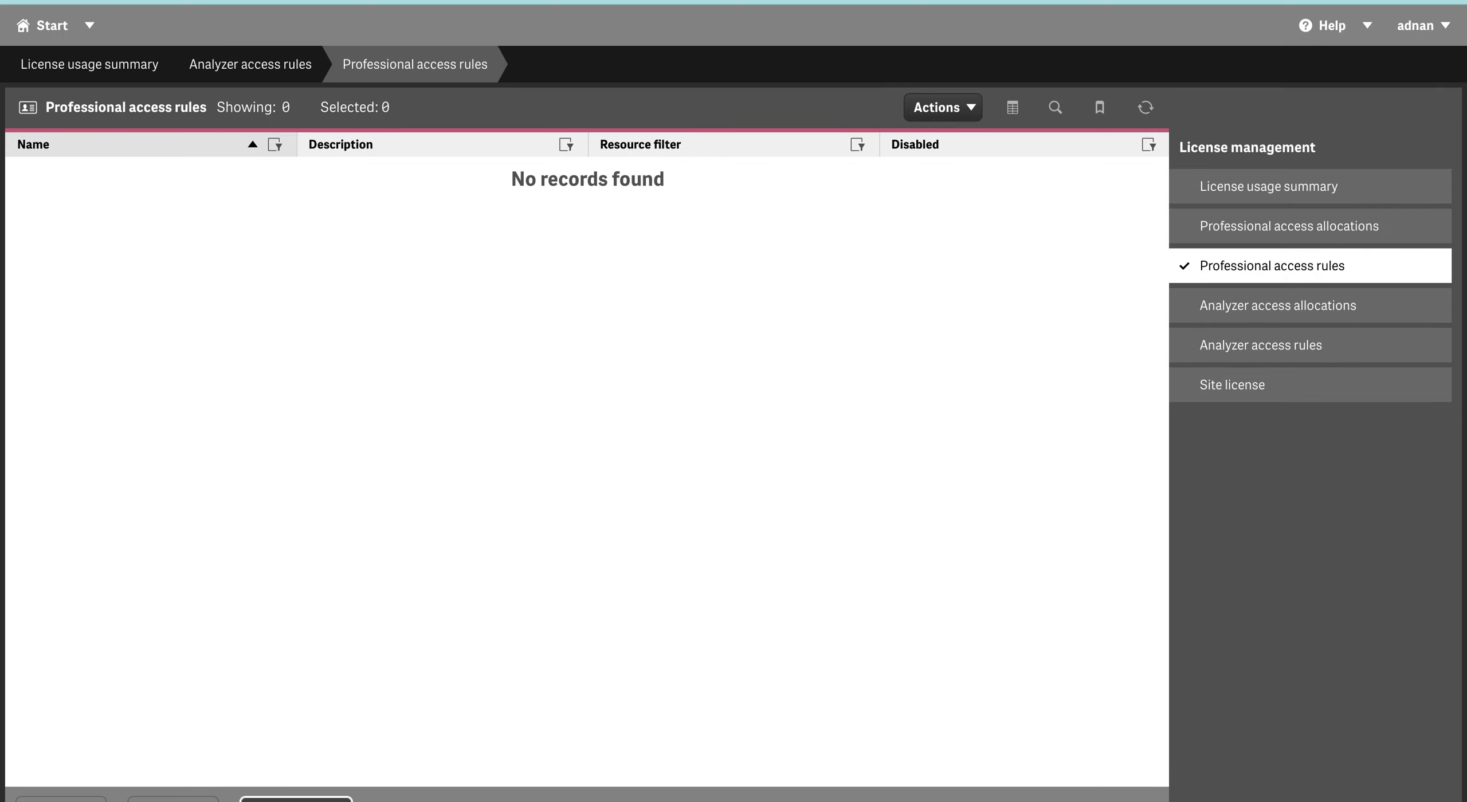
left_click(295, 798)
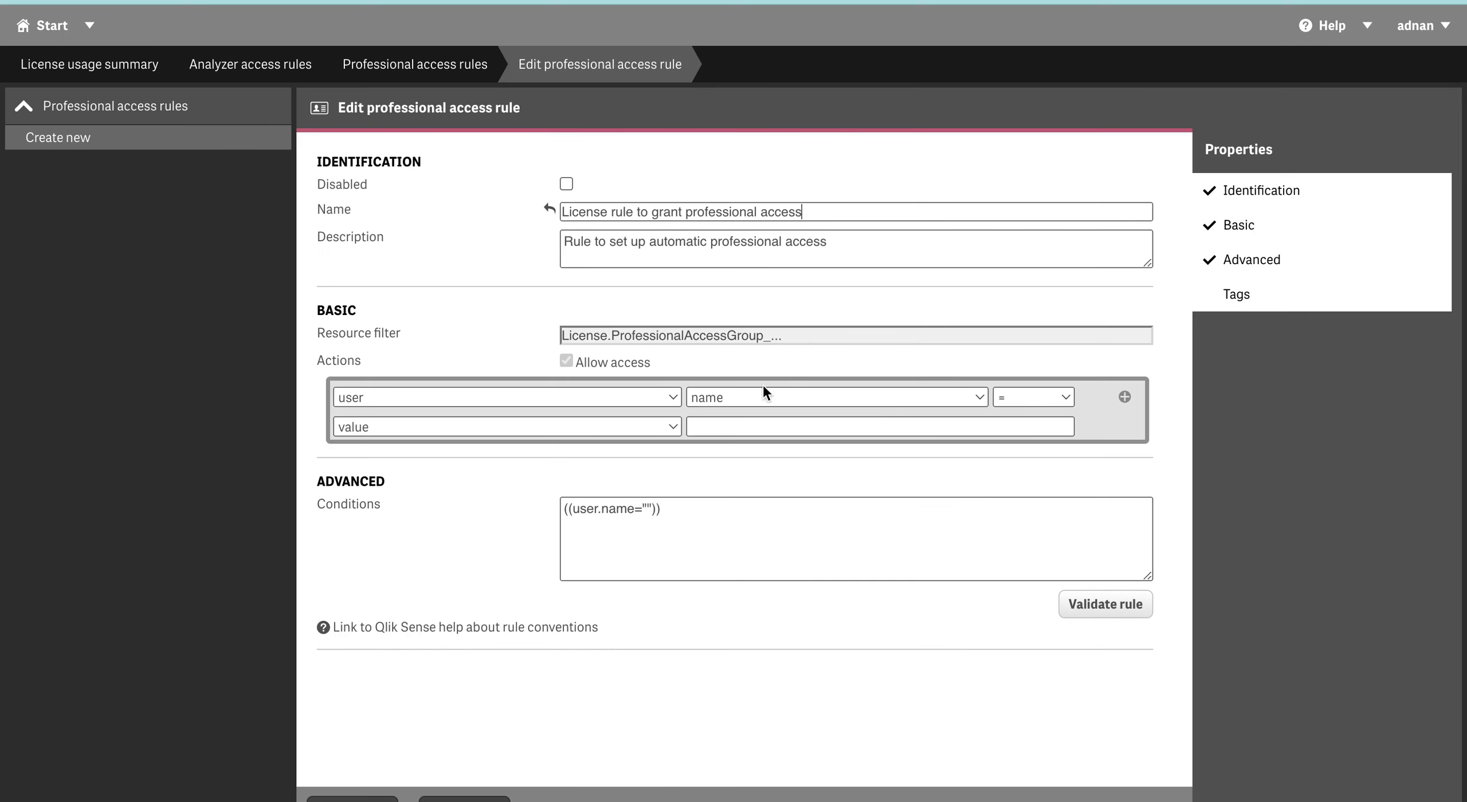
left_click(764, 395)
left_click(759, 174)
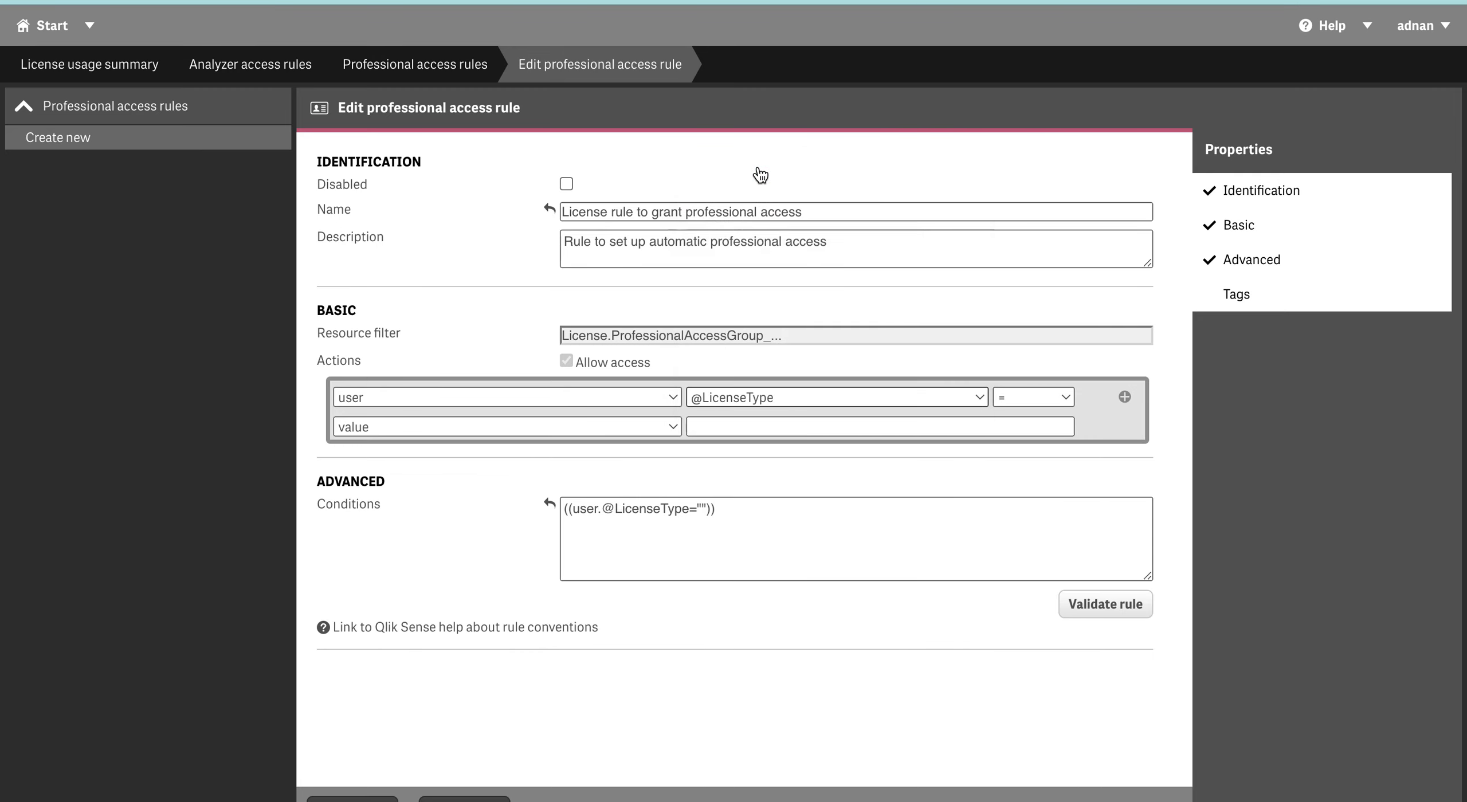
left_click(791, 397)
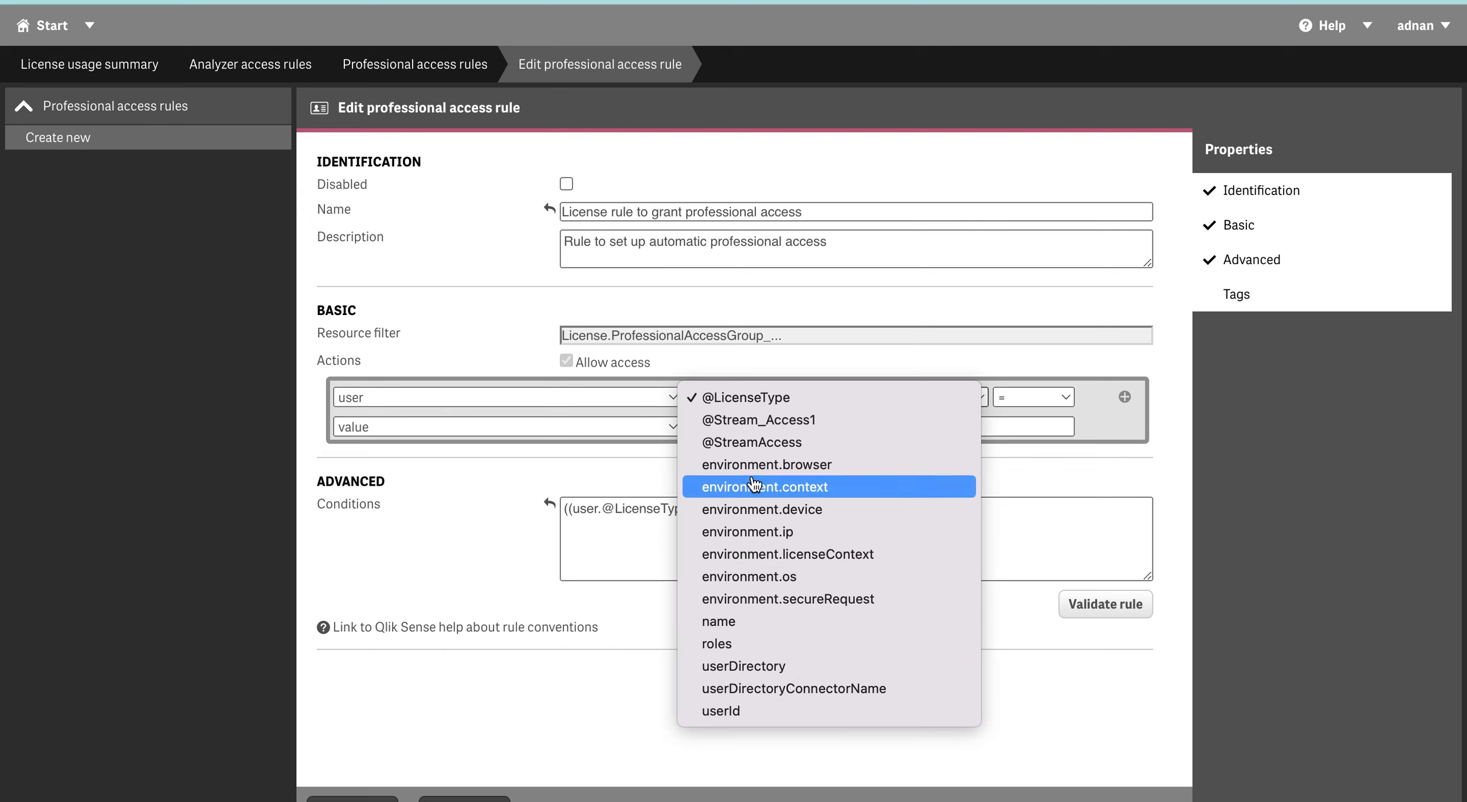
left_click(773, 408)
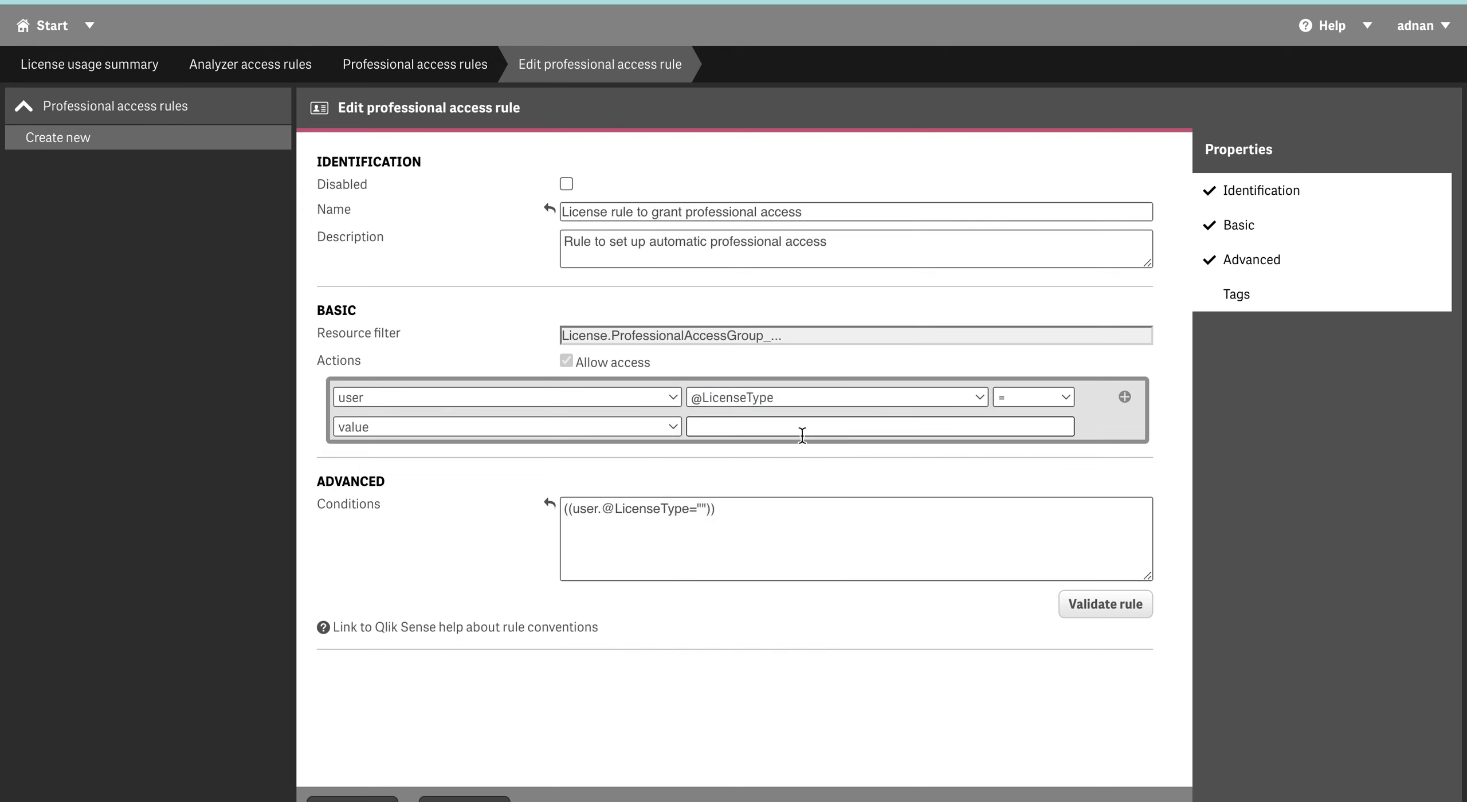
left_click(803, 428)
left_click(753, 506)
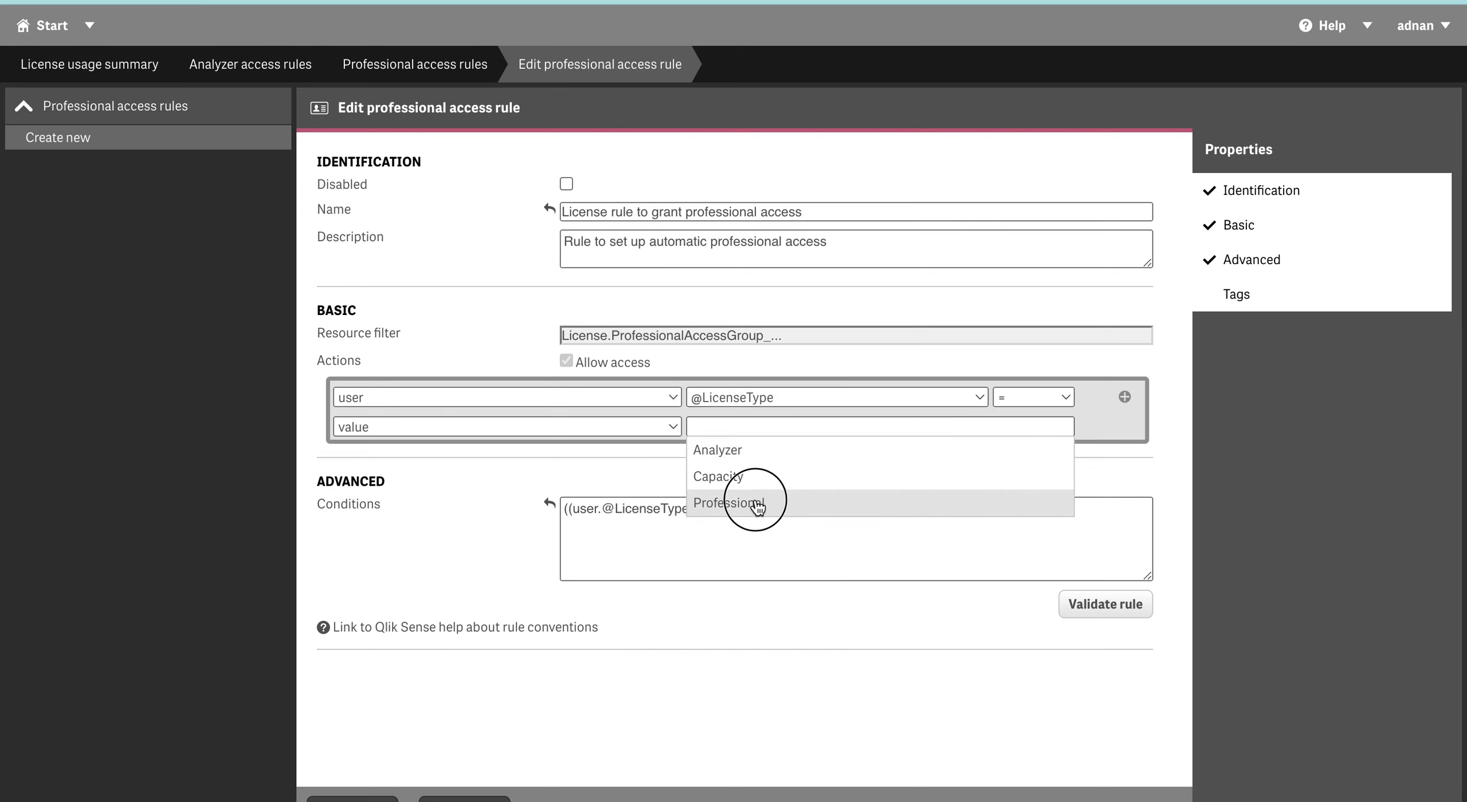
left_click(1103, 616)
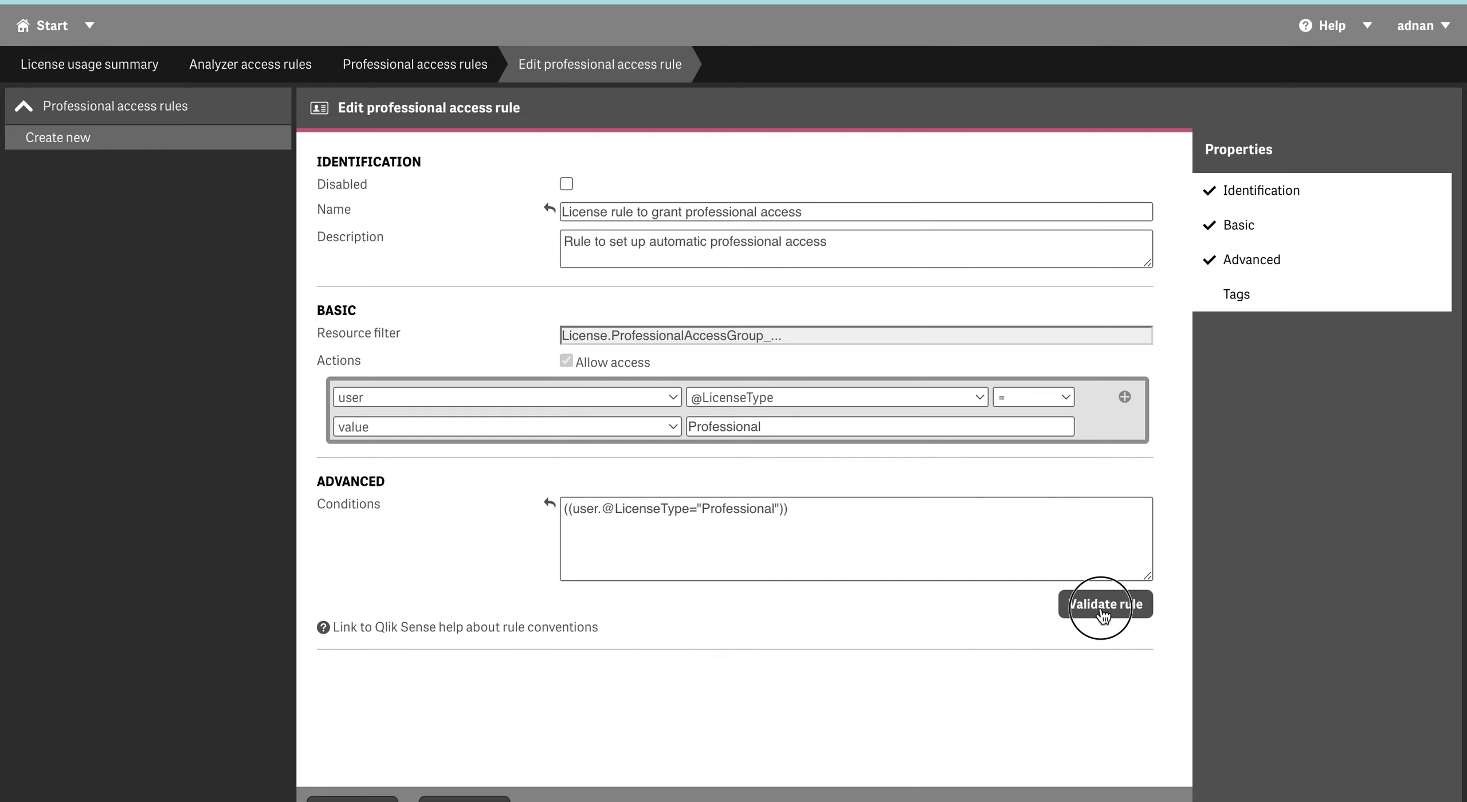
left_click(322, 800)
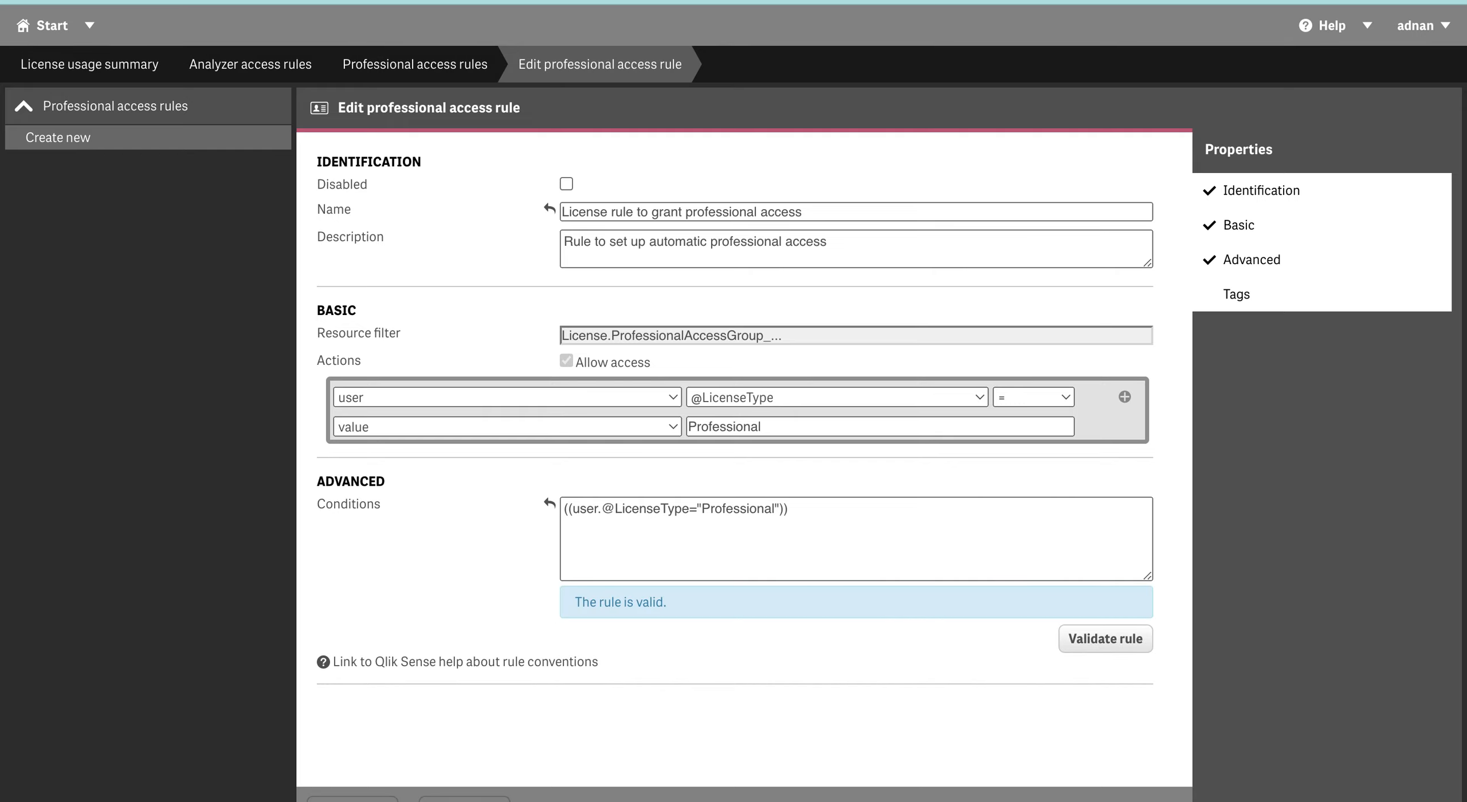